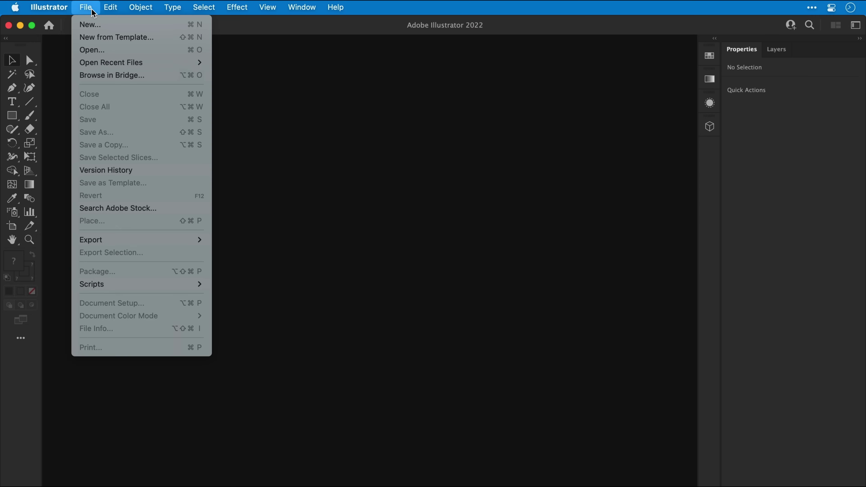
Step: Create a new 1920 x 1080 px document with RGB color mode and Screen (72 ppi) raster effects
left_click(92, 26)
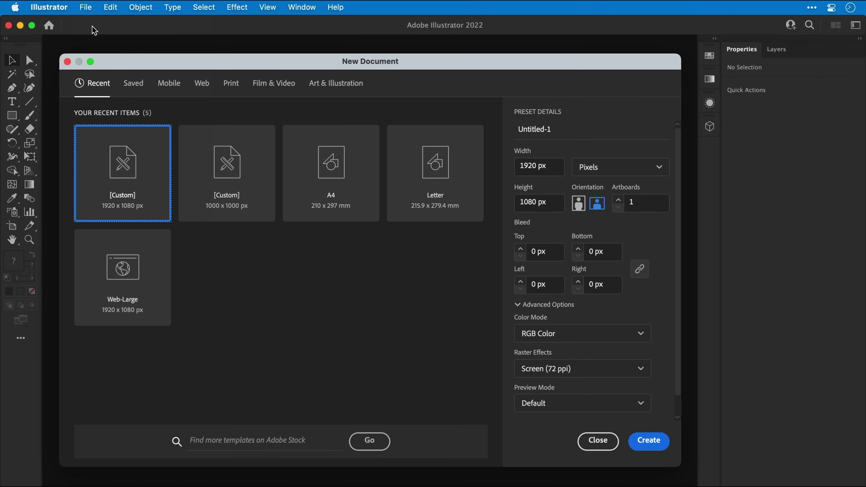
left_click(583, 338)
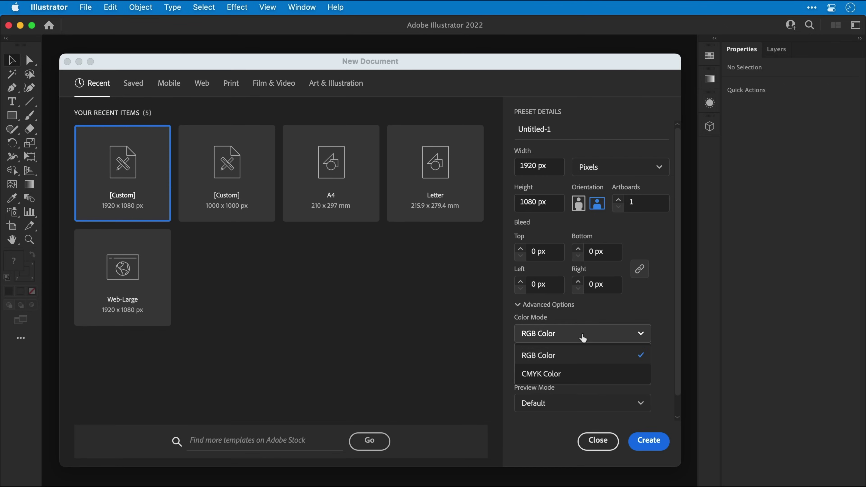
left_click(583, 337)
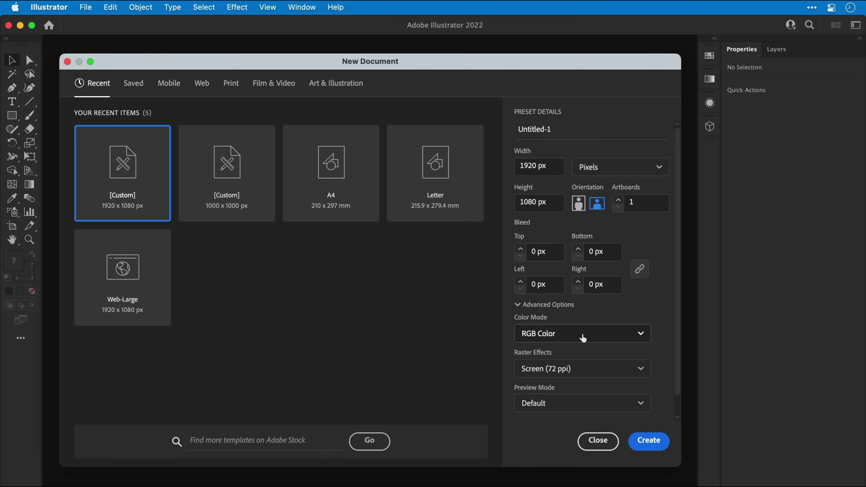
left_click(584, 372)
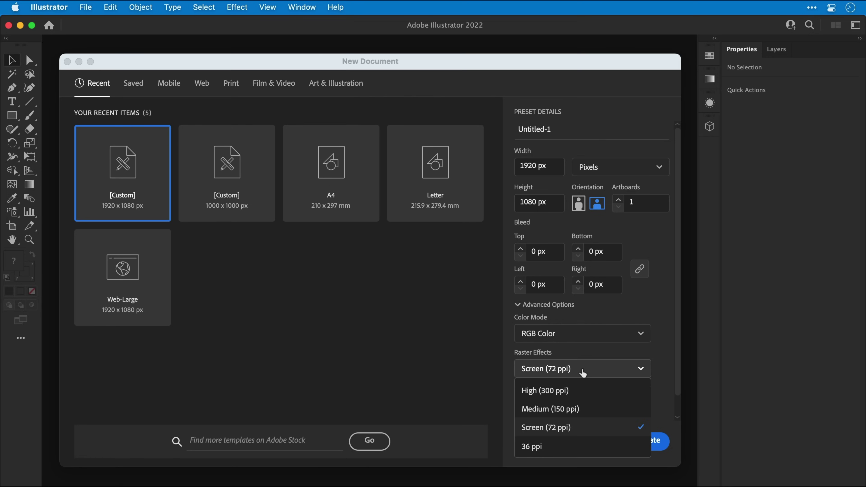
left_click(583, 371)
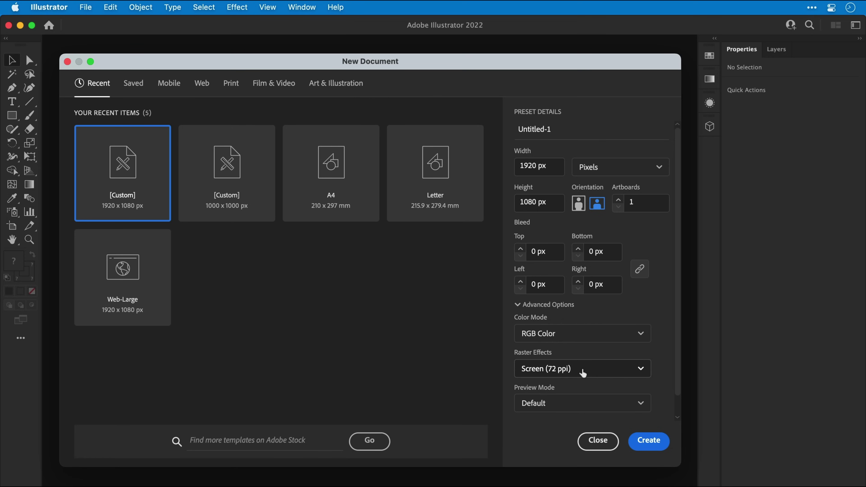
left_click(638, 433)
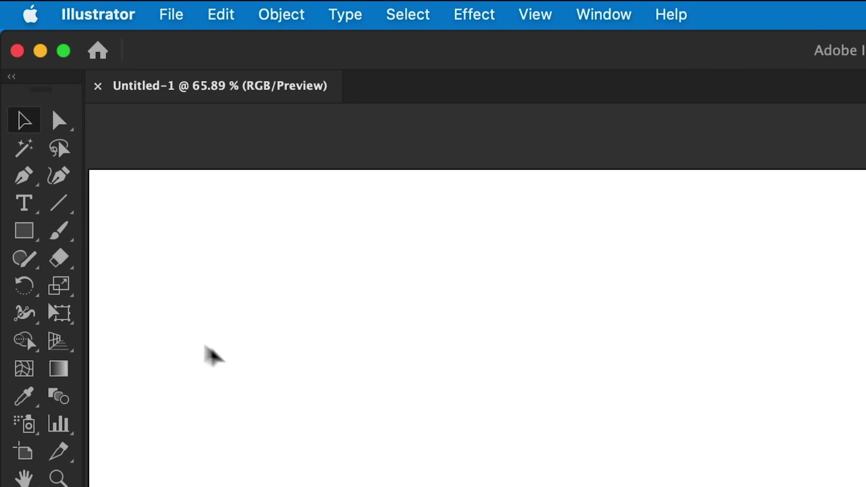
Step: Create a 300 x 300 px circle on the left half of the artboard with the Ellipse tool
left_click(12, 116)
left_click_drag(30, 241, 80, 297)
left_click(335, 334)
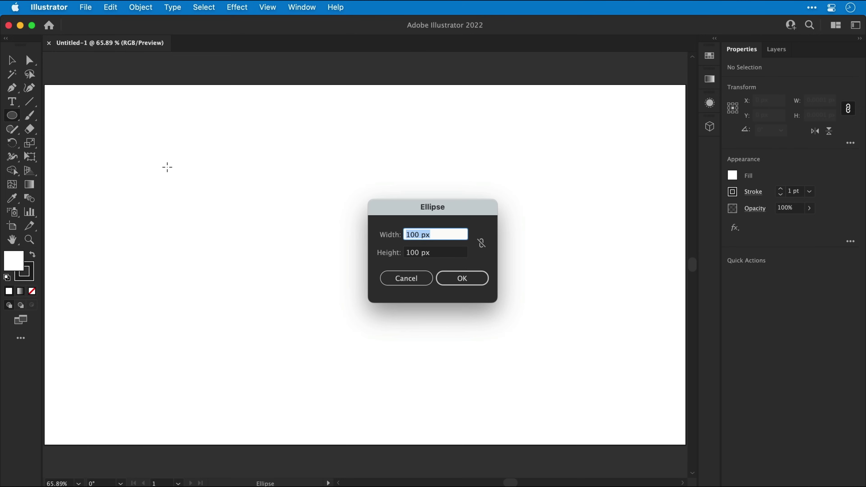
type("300")
key("Tab")
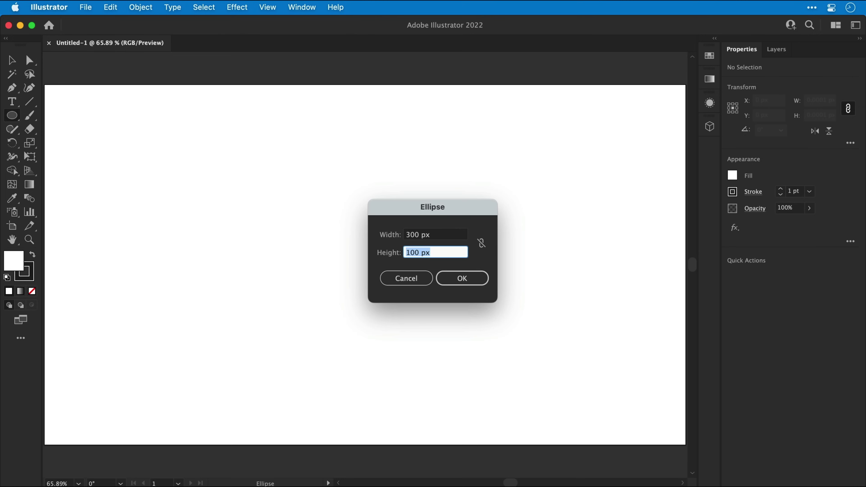
key("Return")
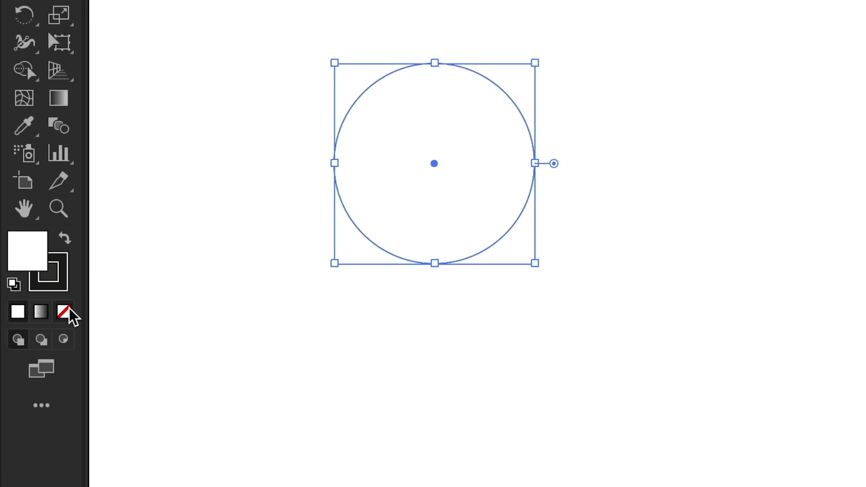
Step: Remove the circle's fill and set its stroke weight to 60 pt
left_click(68, 311)
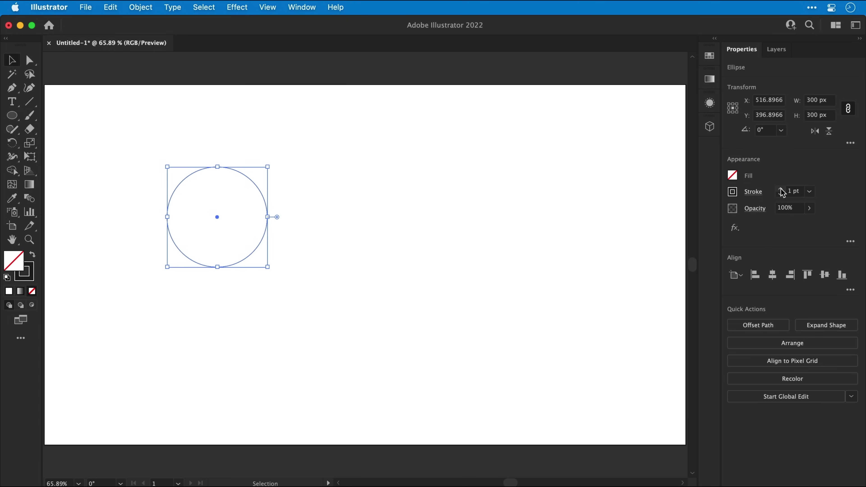
left_click_drag(782, 191, 781, 190)
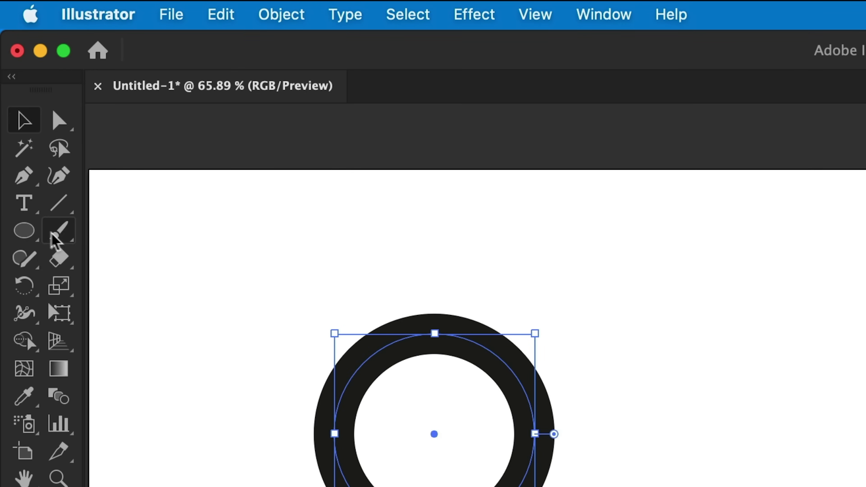
Step: Create a second circle of 360 x 360 px to the right of the first one
left_click(32, 230)
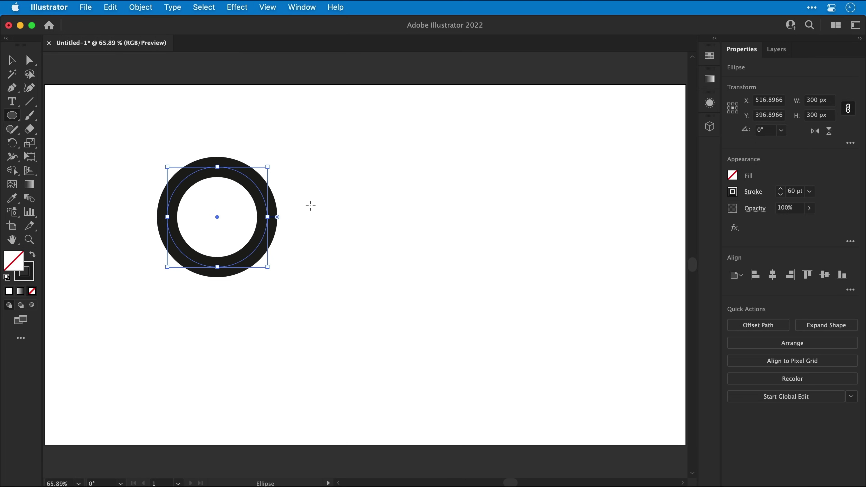
left_click(311, 205)
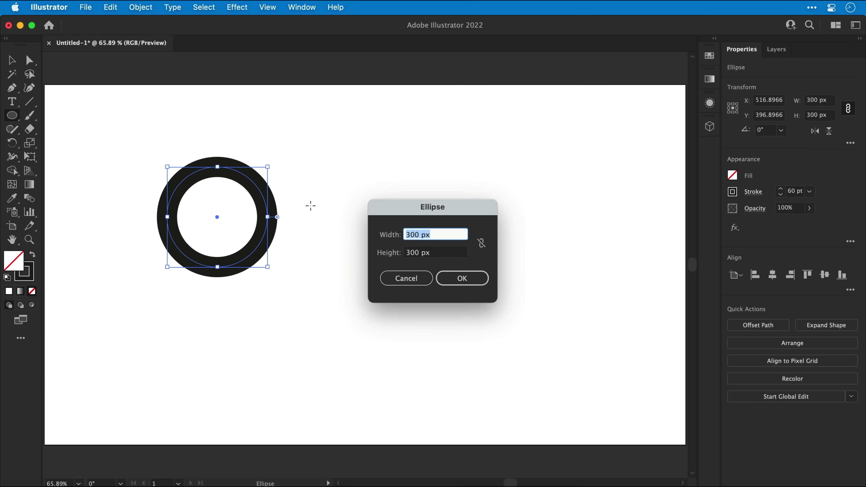
type("360")
key("Tab")
type("3")
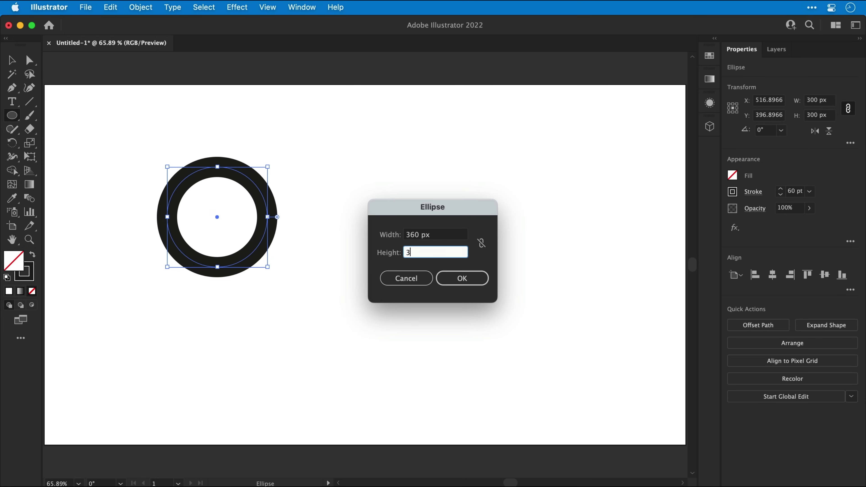
key("Return")
key("v")
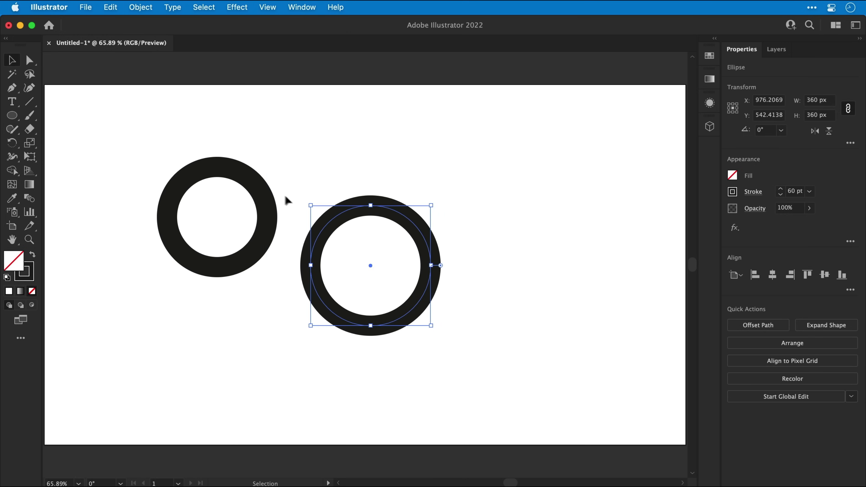
Step: Align the two circles along their bottom edges and let the larger one overlap the smaller one
left_click_drag(171, 135, 457, 357)
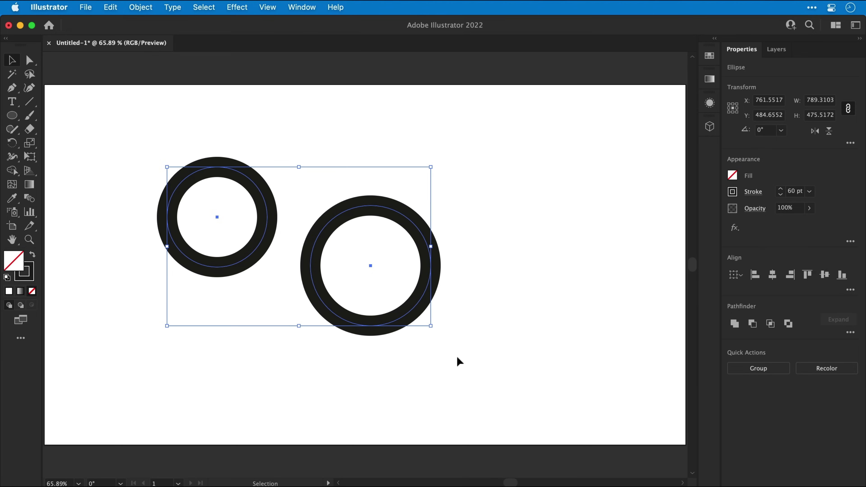
left_click(842, 276)
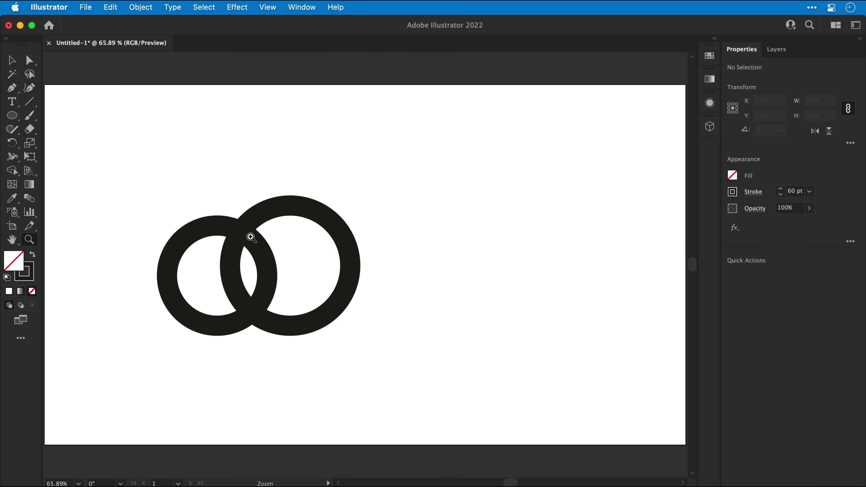
Step: Switch to outline view and draw a diagonal line at 315°, about 94 px wide and high, inside the larger circle
left_click_drag(251, 237, 425, 292)
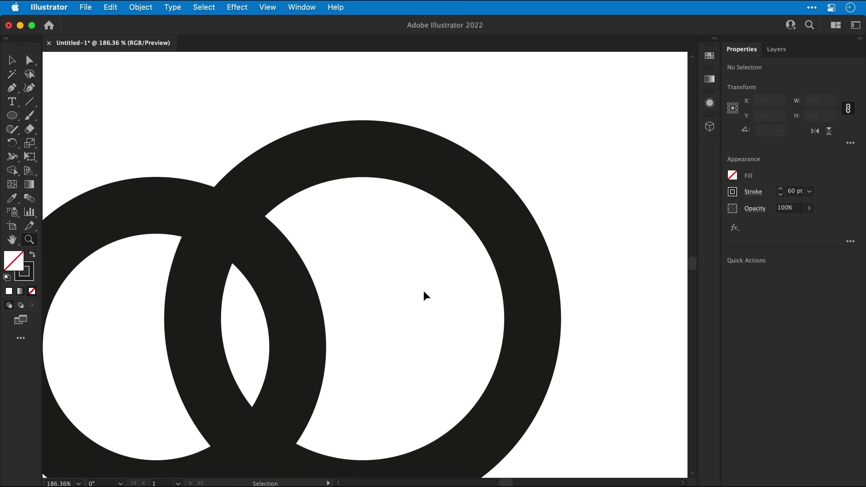
key("super+y")
key("v")
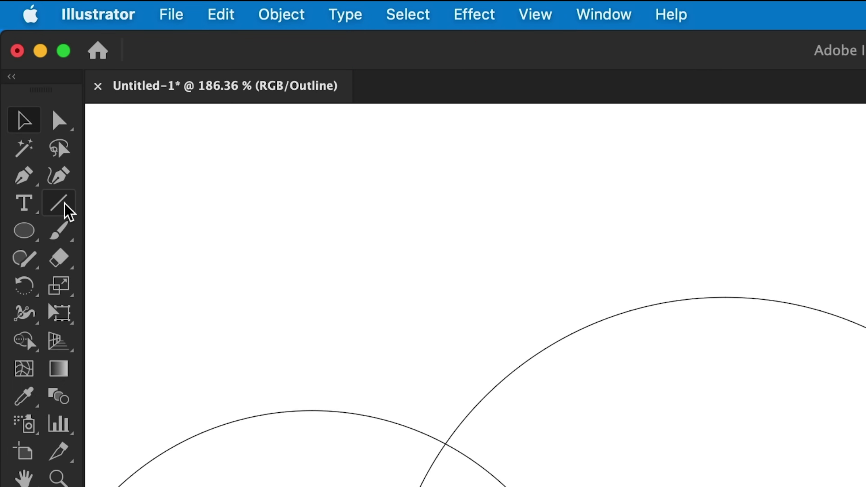
left_click(65, 203)
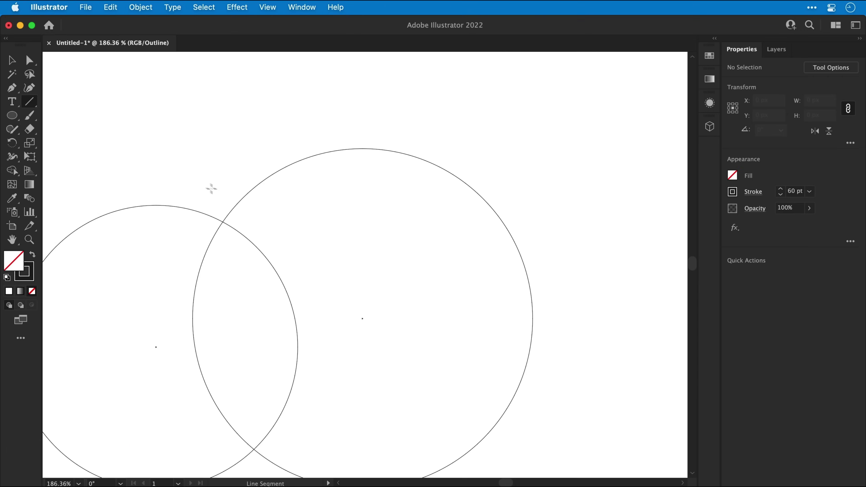
left_click_drag(313, 238, 402, 326)
Step: Move the diagonal line until its upper end touches the smaller circle's path, and nudge it up 10 px
key("z")
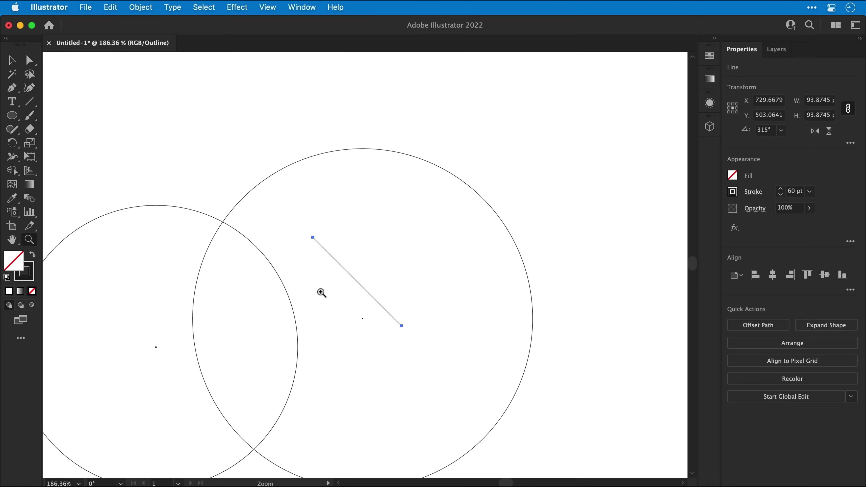
left_click_drag(265, 265, 421, 345)
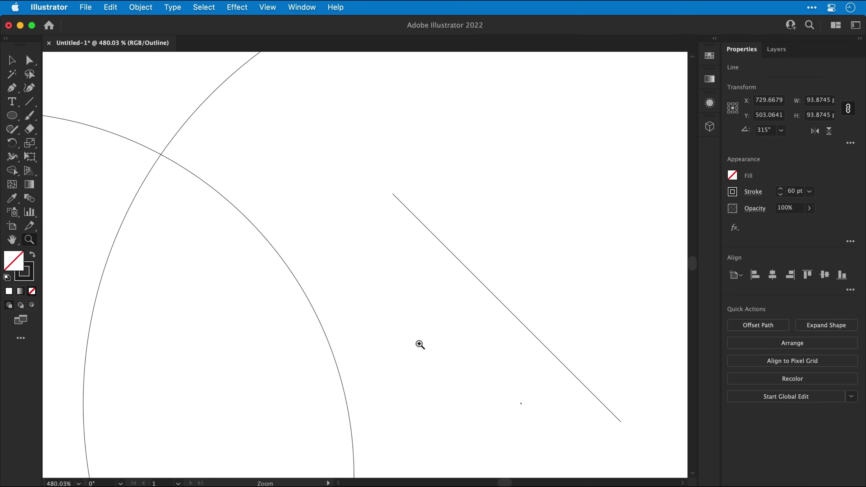
key("v")
left_click_drag(474, 278, 338, 308)
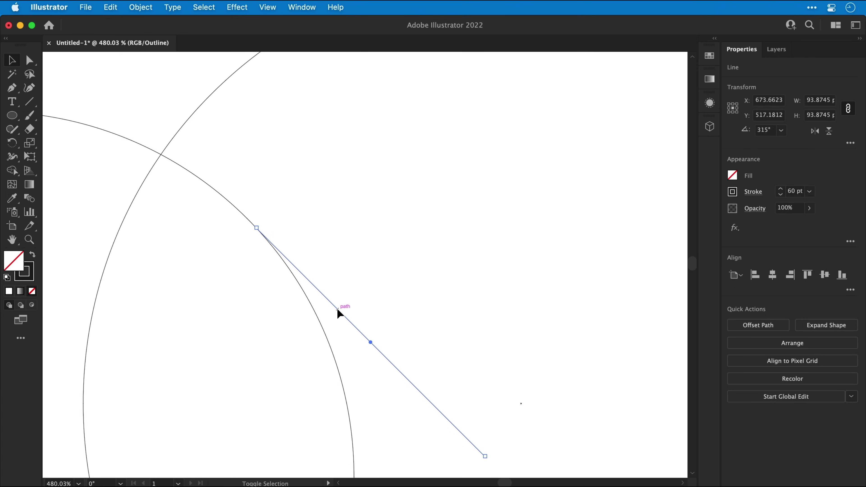
key("shift+Up")
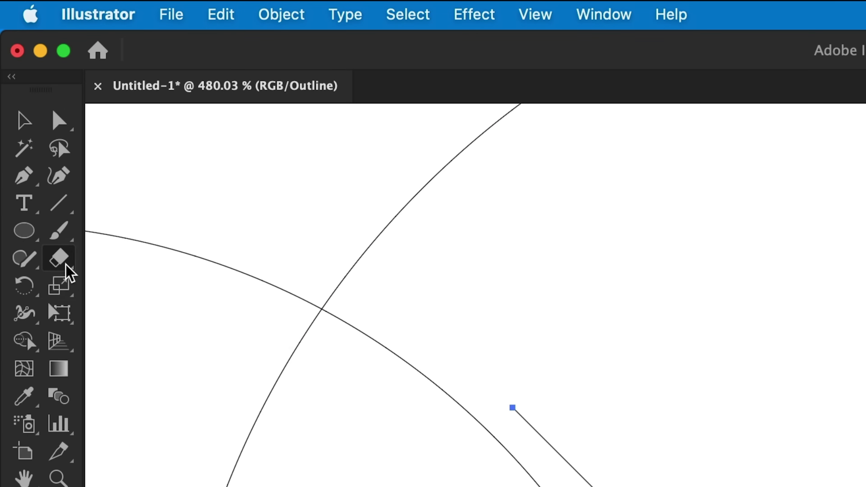
Step: Cut the smaller circle's path with the Scissors tool just below the line's upper end, and deselect it
mouse_move(68, 271)
left_mouse_down()
mouse_move(100, 278)
mouse_move(97, 290)
left_mouse_up()
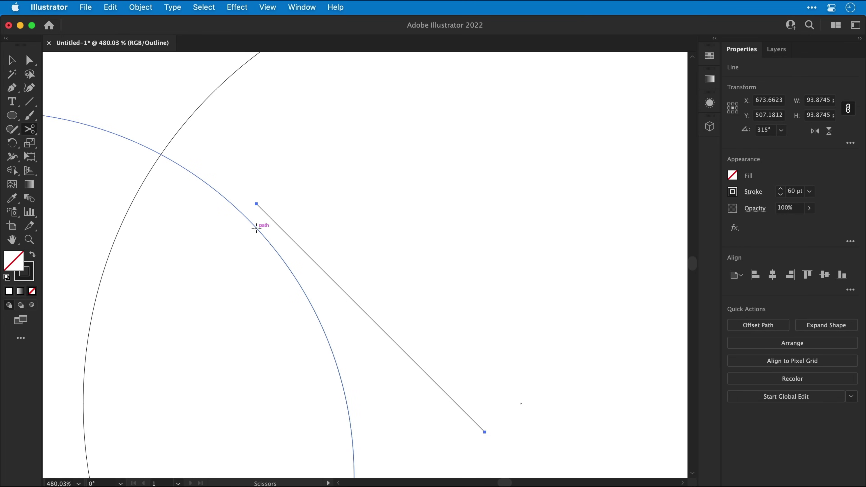
left_click(255, 226)
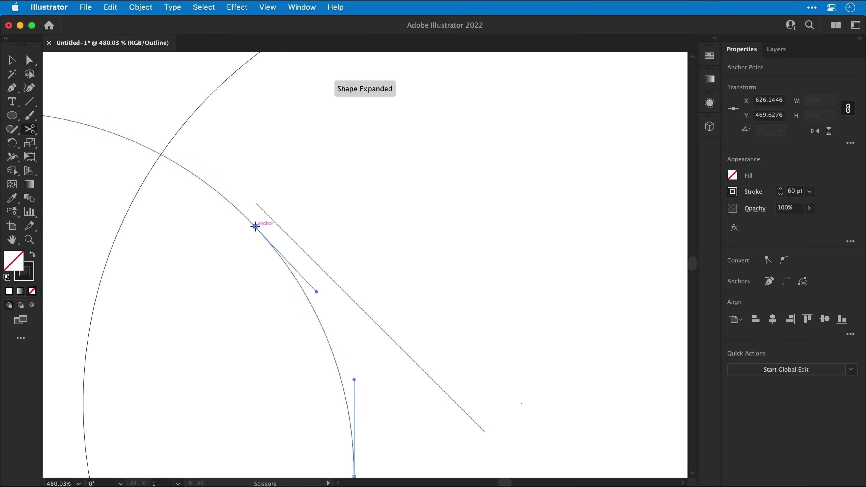
key("v")
left_click(250, 293)
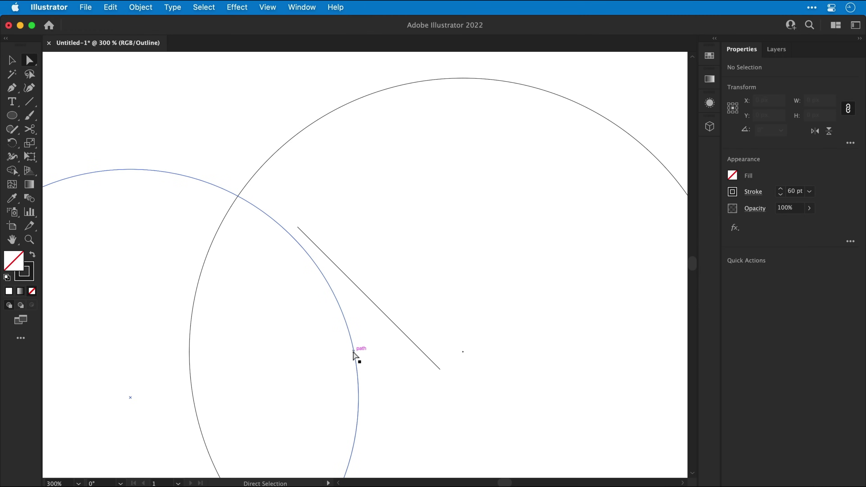
Step: Delete the smaller circle's arc between the cut and its rightmost anchor, including the stray anchor point left at the cut
left_click(354, 355)
key("Delete")
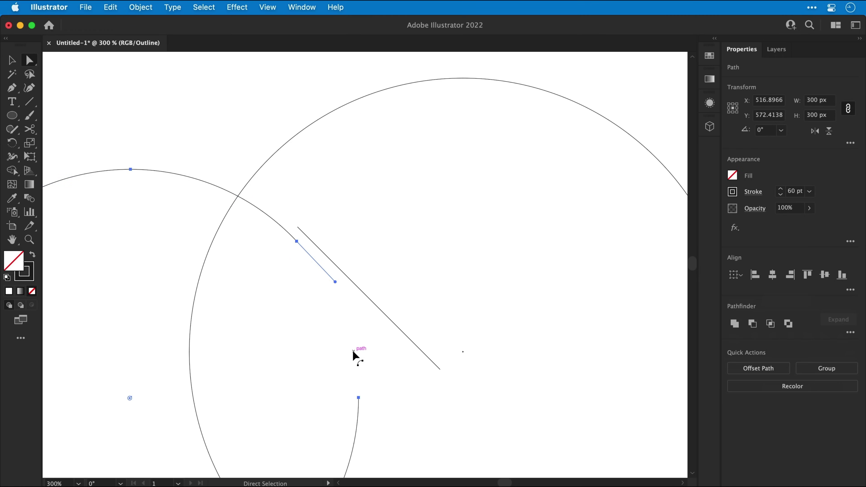
left_click(353, 355)
left_click_drag(297, 241, 292, 288)
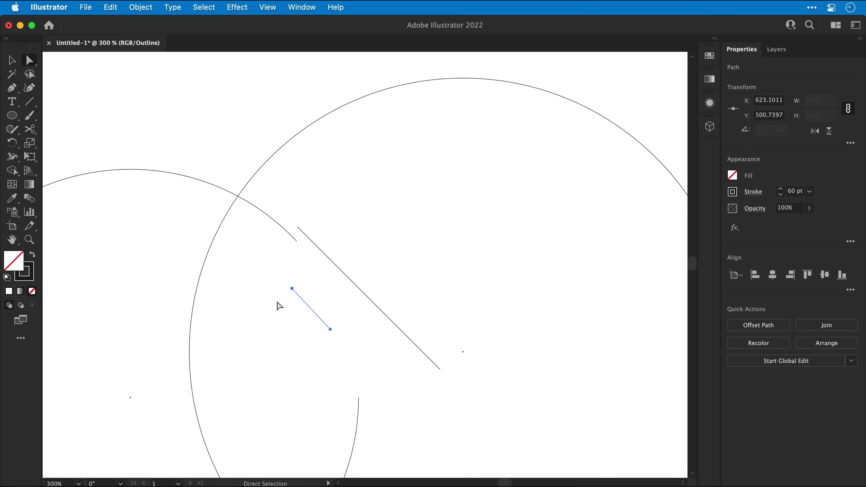
key("Delete")
key("v")
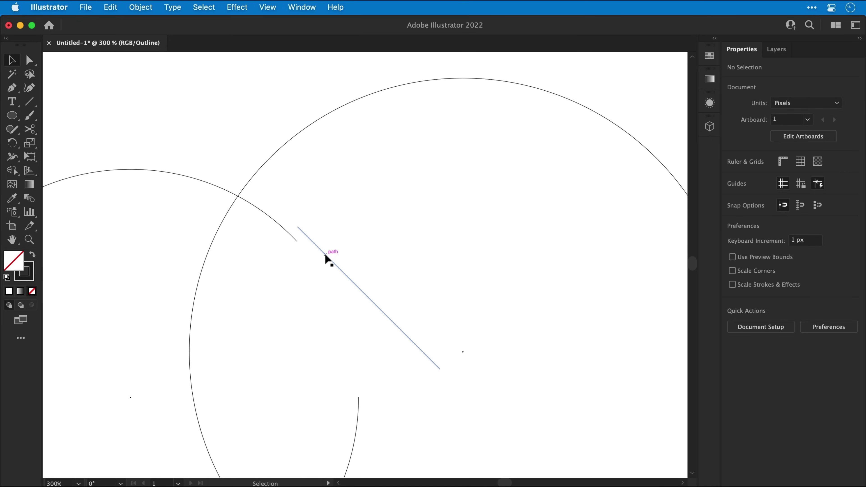
Step: Move the diagonal line so its upper end point sits exactly on the cut end of the smaller circle's arc
left_click_drag(326, 259, 325, 273)
key("z")
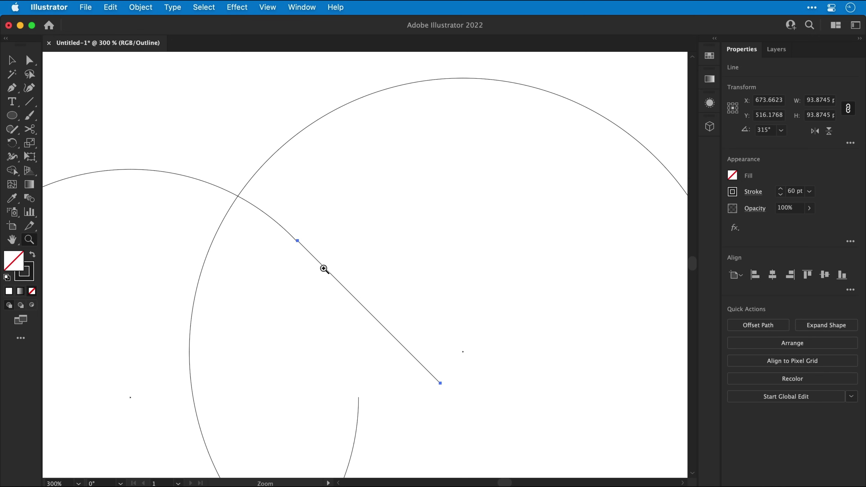
left_click_drag(298, 243, 568, 360)
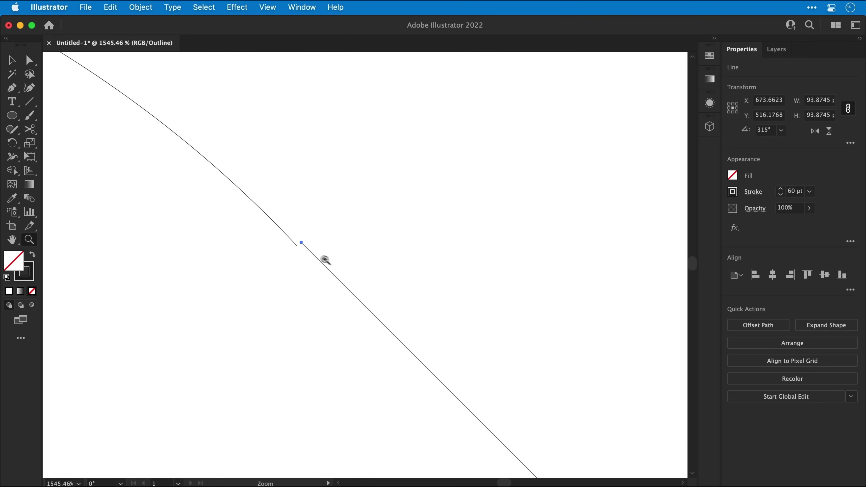
left_click_drag(421, 312, 484, 335)
key("v")
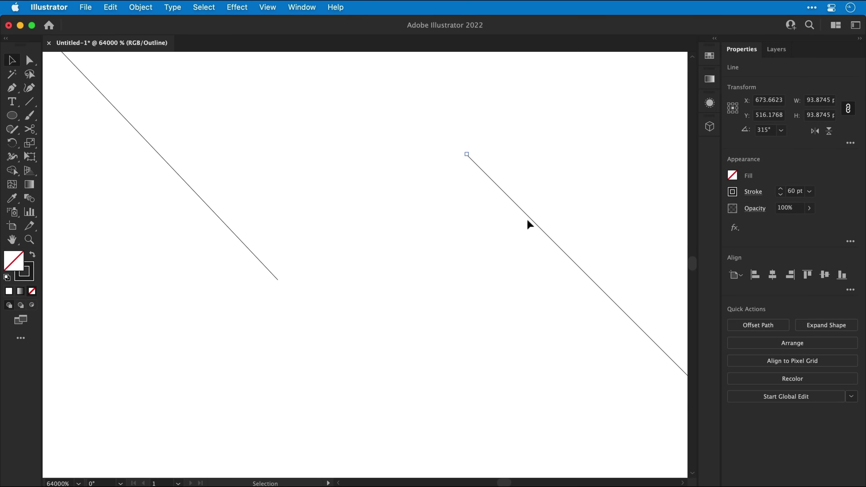
left_click_drag(527, 219, 341, 342)
Step: Join the diagonal line's upper end point to the cut end of the smaller circle's arc, and deselect the path
left_click(308, 234)
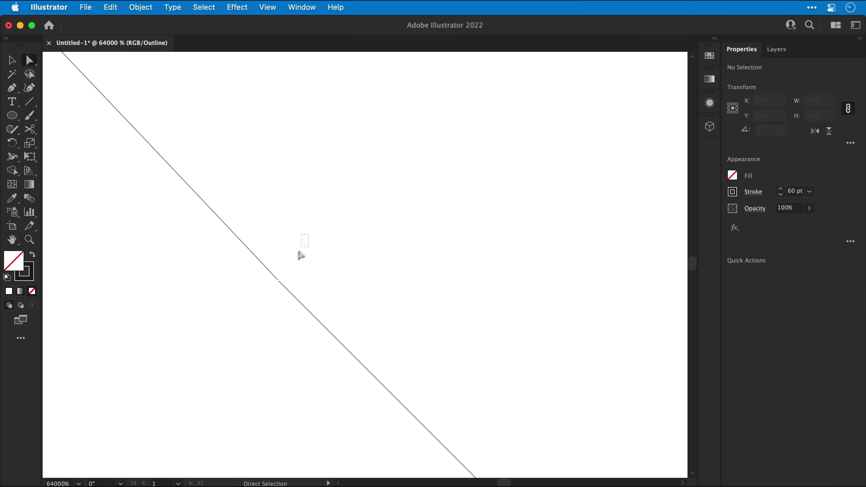
left_click_drag(298, 251, 253, 319)
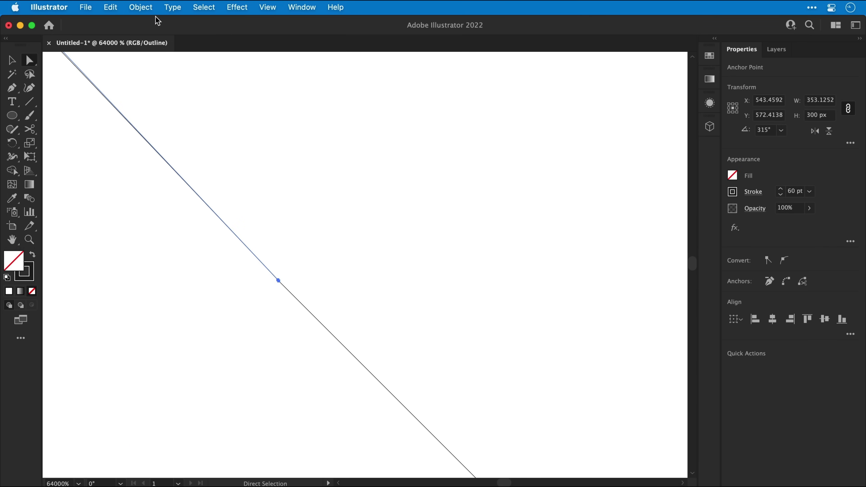
left_click(141, 7)
mouse_move(154, 299)
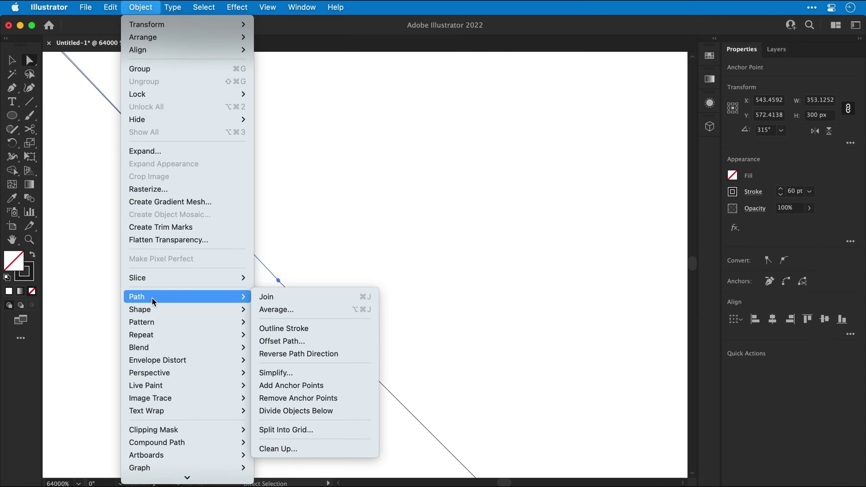
left_click(267, 297)
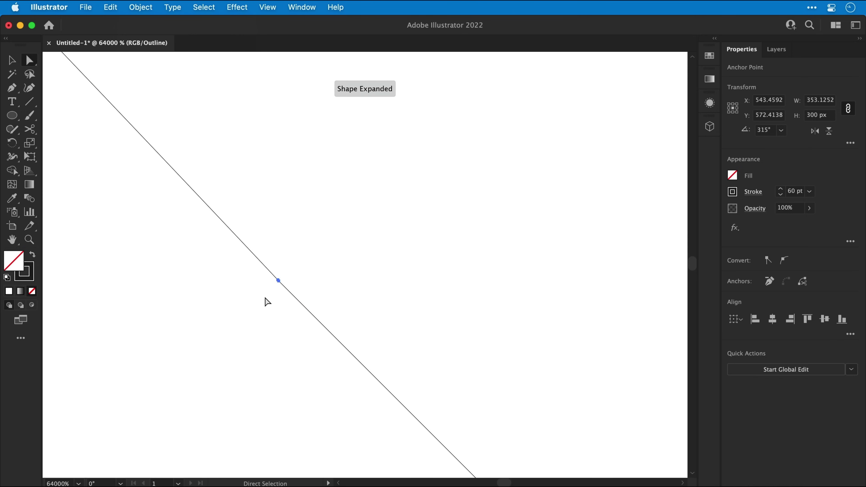
left_click(267, 301)
Step: Switch the artwork from Outline to Preview mode with both circles in view
key("super+minus")
key("super+minus")
key("super+minus")
key("super+minus")
key("super+minus")
key("super+minus")
key("super+minus")
key("super+minus")
key("super+minus")
key("super+minus")
key("super+minus")
key("super+minus")
key("super+minus")
key("super+minus")
key("super+minus")
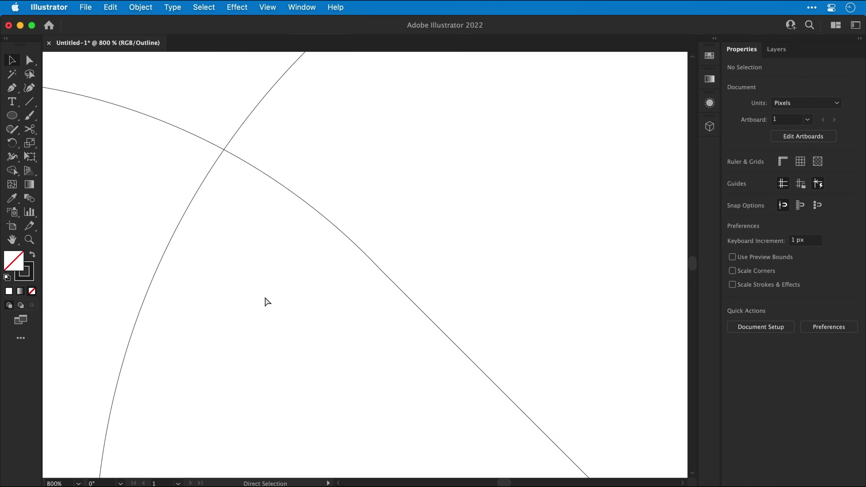
left_click_drag(264, 296, 243, 233)
key("super+y")
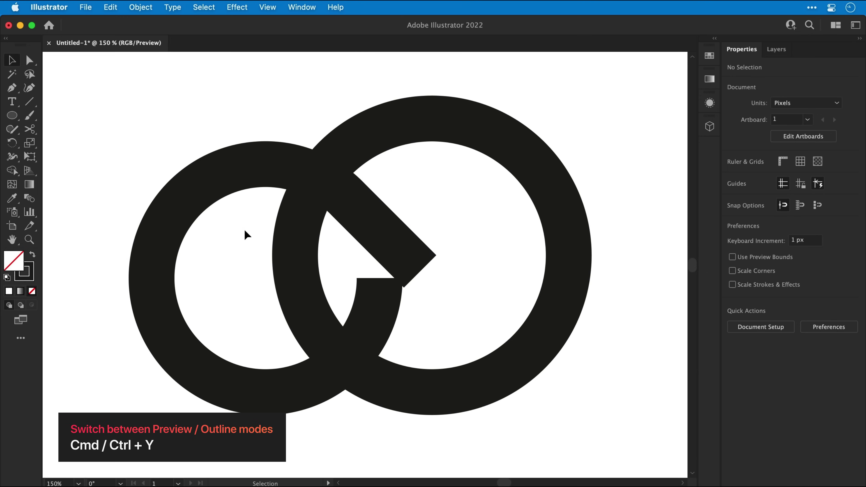
Step: Move the larger circle 50 px to the right, away from the smaller circle
left_click(297, 231)
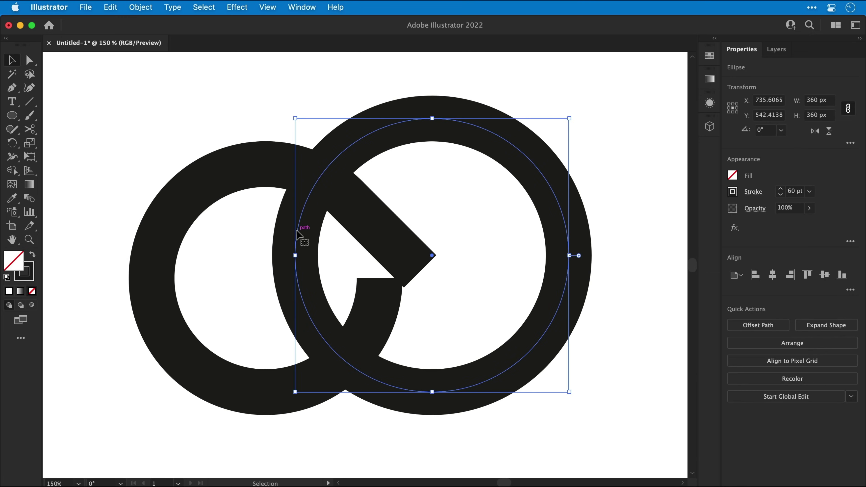
key("shift+Right")
key("shift+Right")
key("shift+Right")
key("shift+Right")
key("shift+Right")
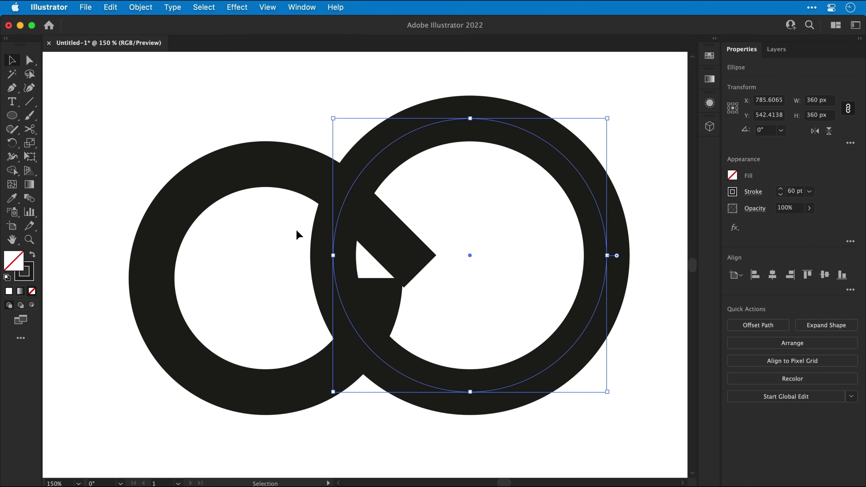
Step: Cut the smaller circle's path with the Scissors tool at its lower right, where the larger circle's stroke overlaps it
left_click(298, 391)
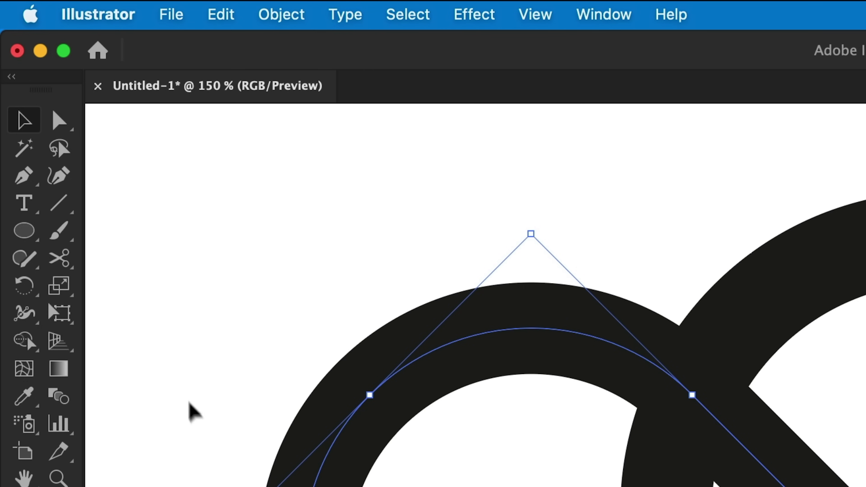
left_click(65, 261)
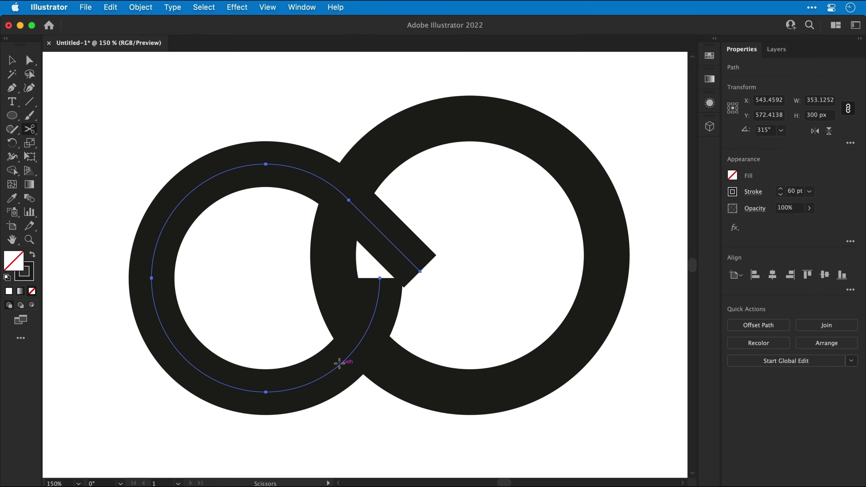
left_click(339, 364)
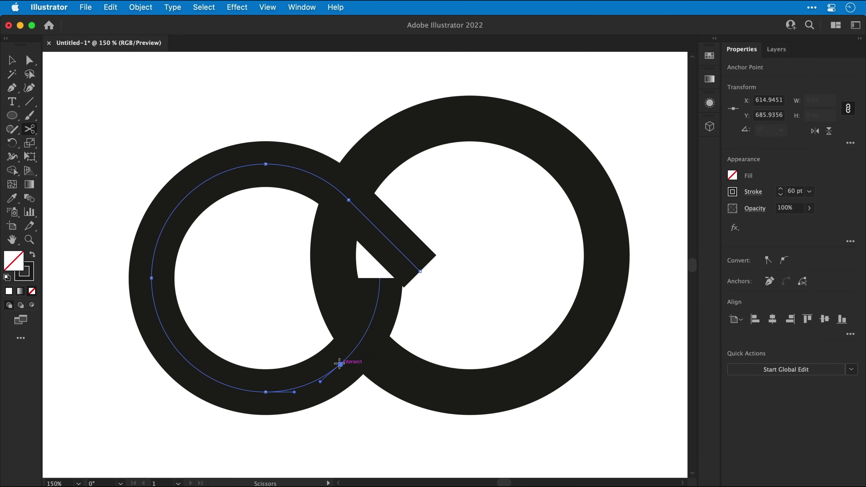
key("v")
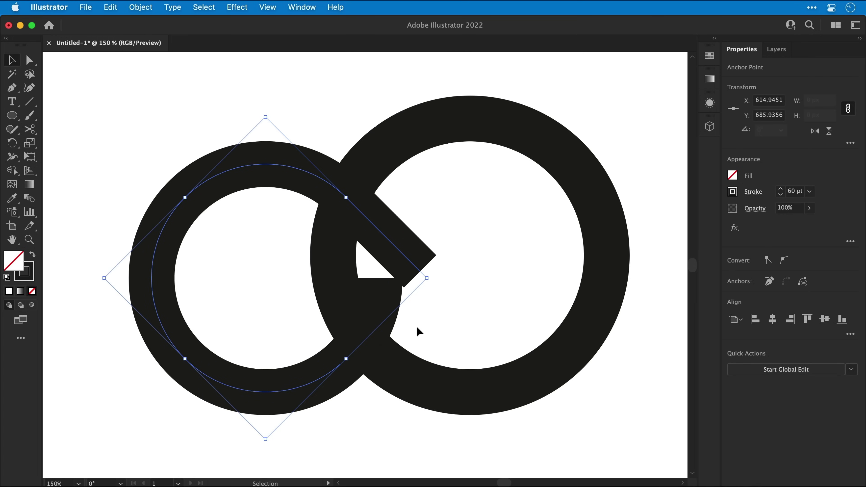
Step: Move the larger circle 50 px back to the left and deselect it
left_click(394, 368)
key("shift+Left")
key("shift+Left")
key("shift+Left")
key("shift+Left")
key("shift+Left")
key("shift+Left")
key("shift+Left")
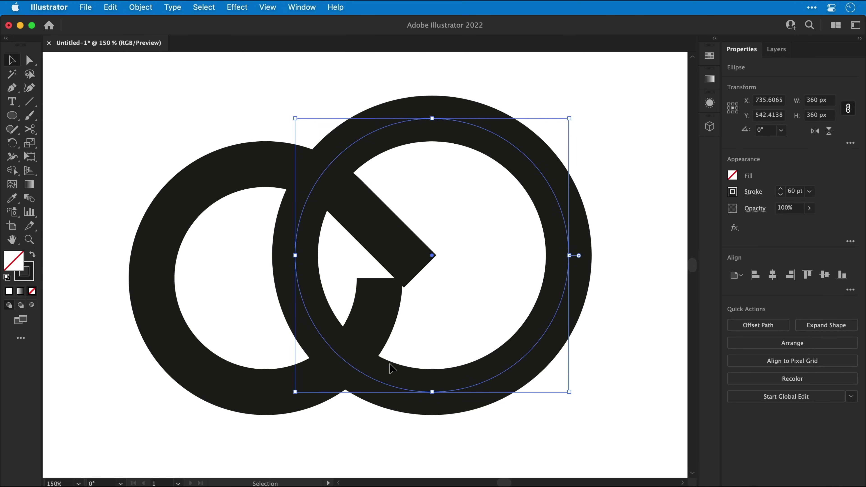
key("shift+super+a")
Step: Delete the smaller circle's remaining arc segment above the new cut, including its leftover anchor point inside the larger circle
key("a")
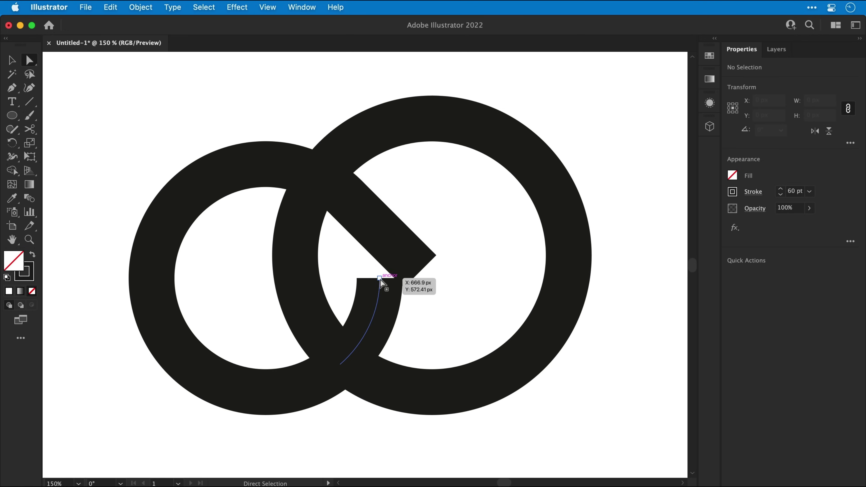
left_click(380, 280)
key("Delete")
left_click(380, 278)
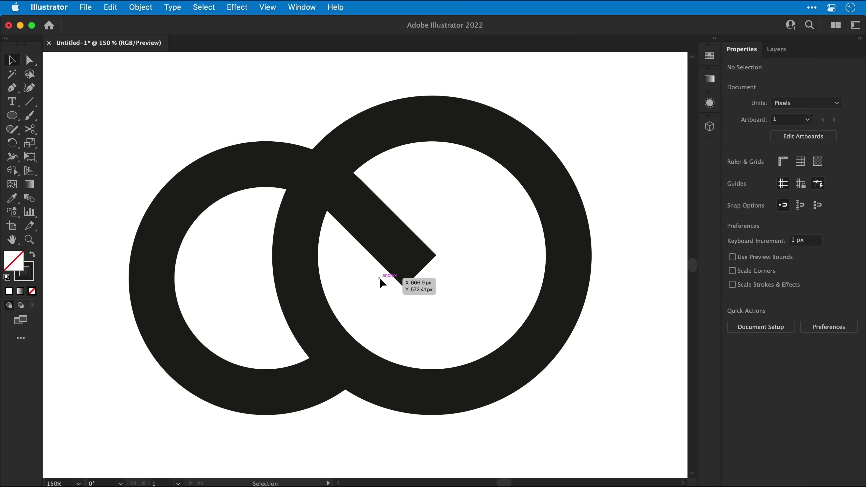
key("Delete")
Step: Shorten the diagonal line by moving its lower end anchor about 16 px up and left along the line's direction
left_click_drag(419, 274, 412, 257)
key("v")
left_click(412, 257)
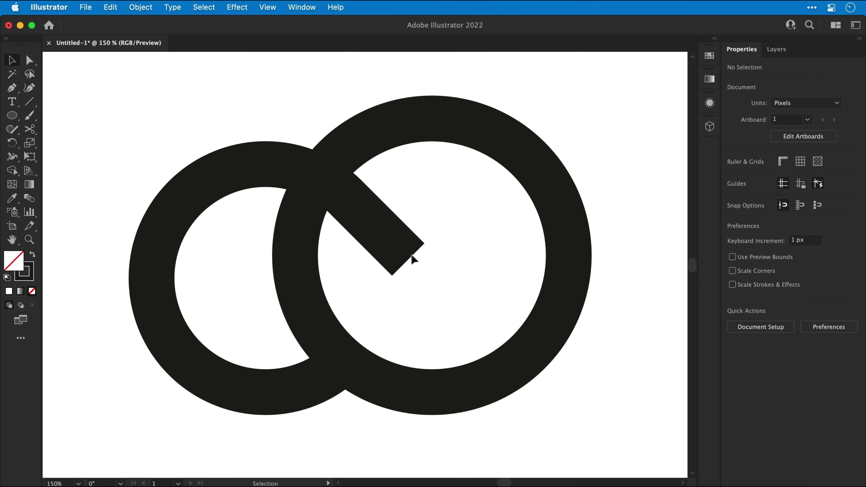
Step: Give the smaller shape's path a round stroke cap and deselect it
left_click(403, 253)
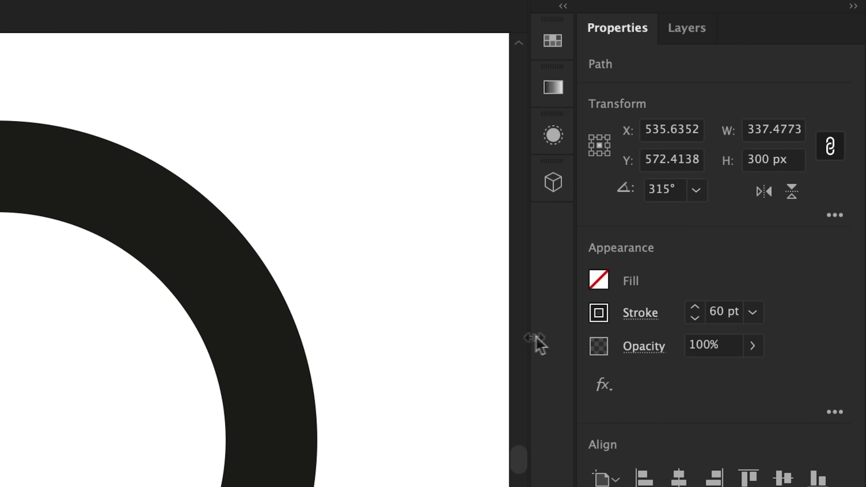
left_click(758, 194)
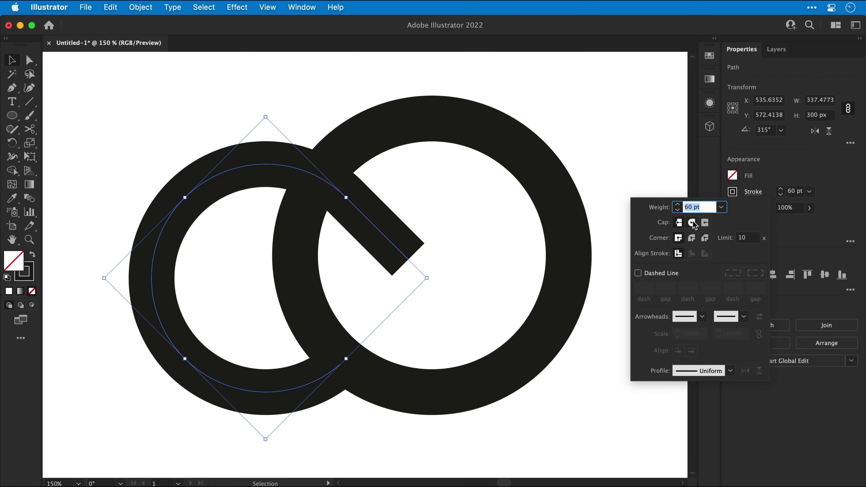
left_click(519, 374)
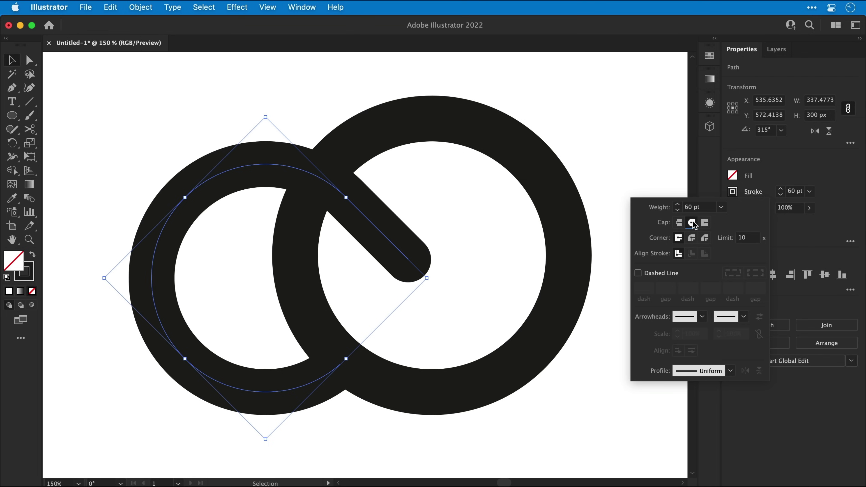
left_click(488, 235)
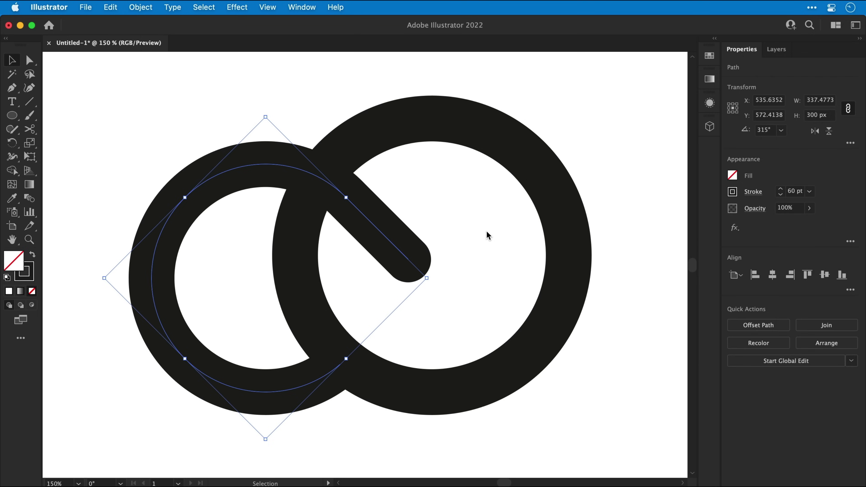
left_click(486, 232)
Step: Move the rounded end's anchor point slightly up and left along the diagonal to shorten it a little more
key("a")
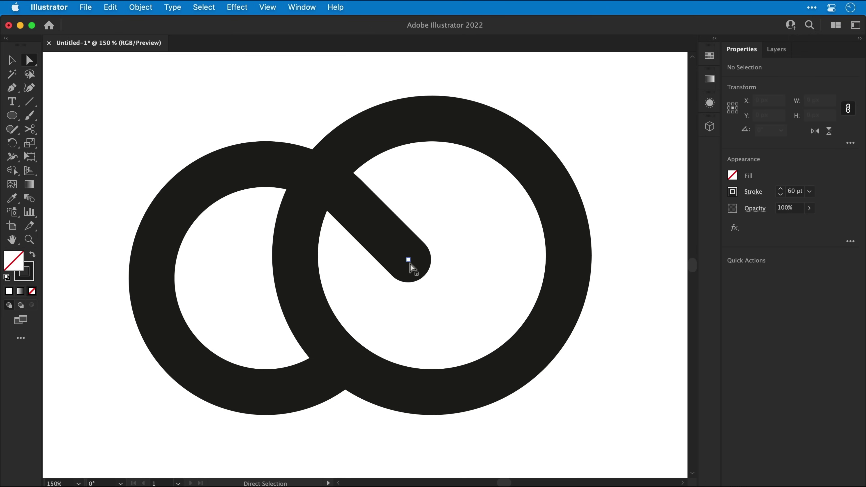
left_click_drag(409, 265, 403, 254)
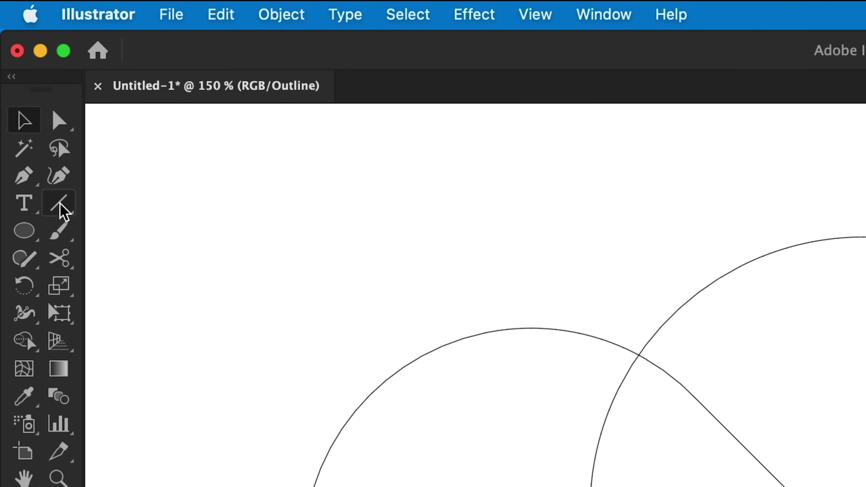
Step: Draw a descending 45° line about 112 px wide and high inside the smaller circle
left_click(30, 102)
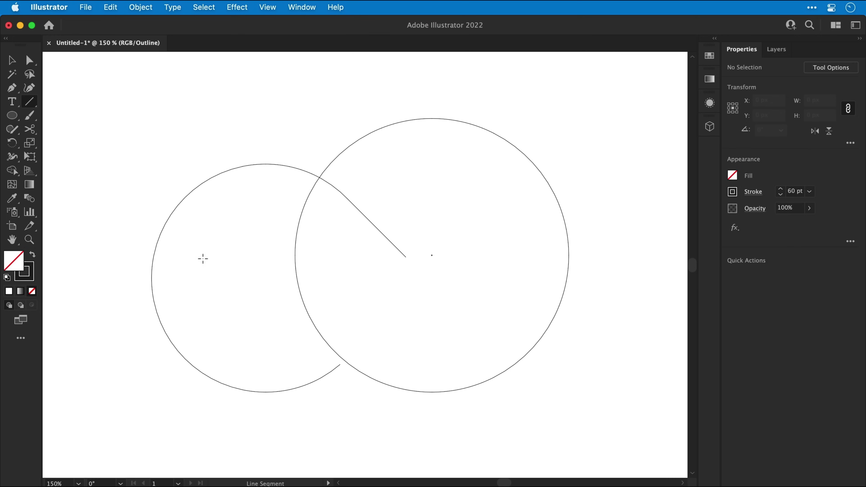
left_click_drag(203, 258, 479, 412)
key("v")
left_click(298, 336)
Step: Move the new diagonal line so its lower end lies beside the lower-left part of the larger circle's path
key("z")
key("v")
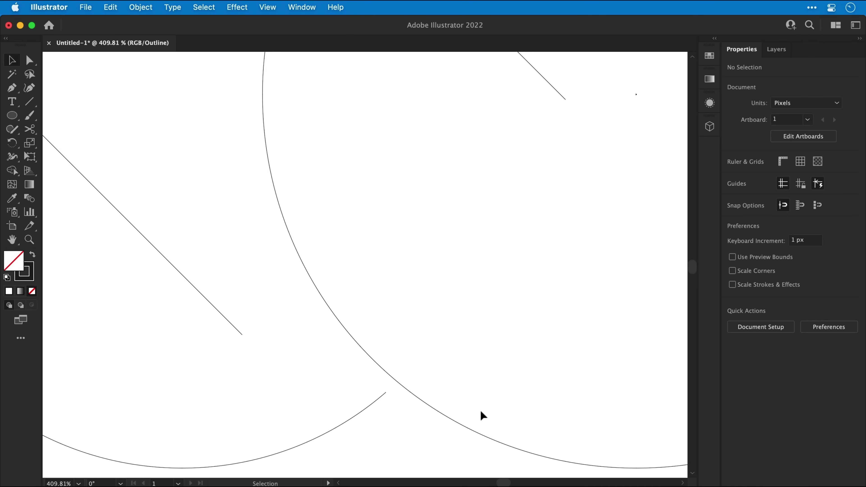
left_click_drag(230, 323, 357, 345)
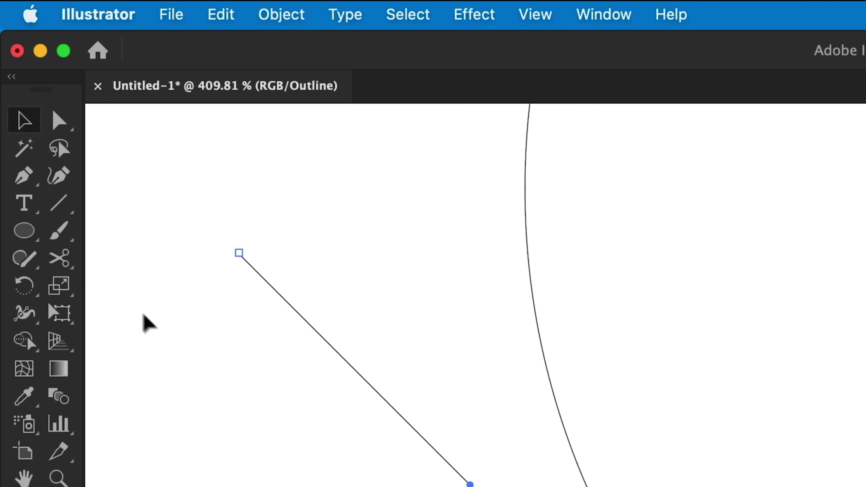
Step: Cut the larger circle's path with the Scissors tool level with the new line's lower end, and deselect it
left_click(30, 129)
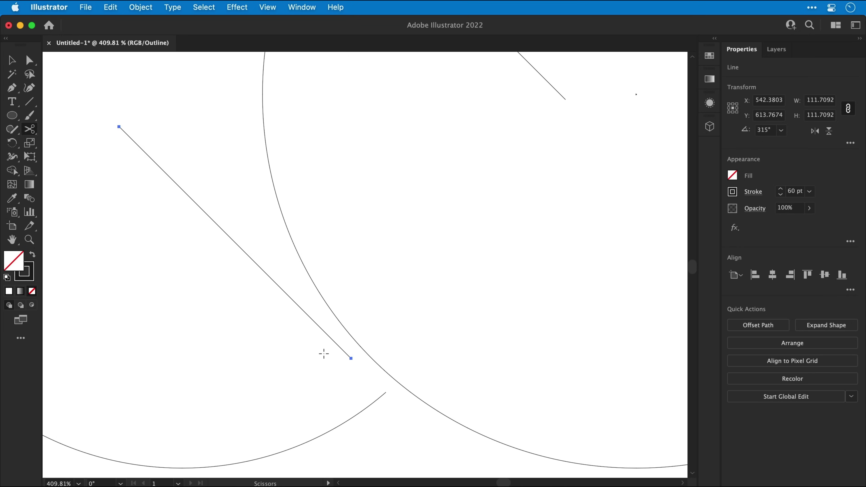
key("super+z")
key("super+shift+z")
left_click(372, 359)
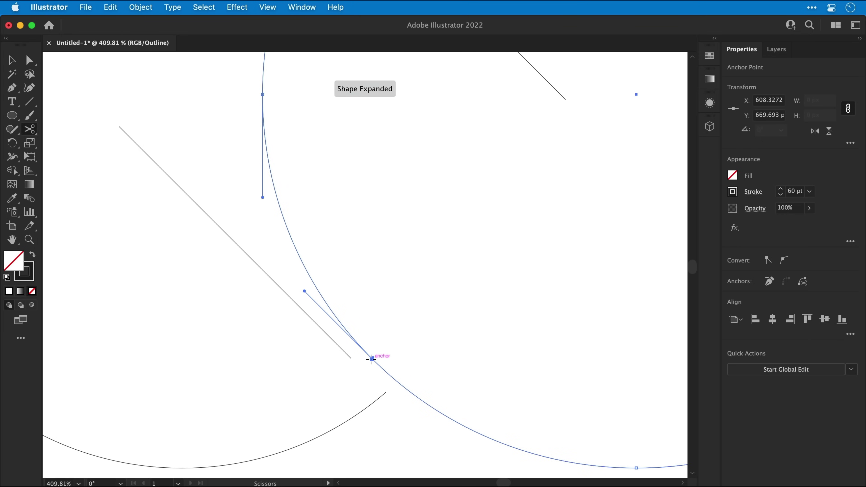
key("a")
left_click(370, 322)
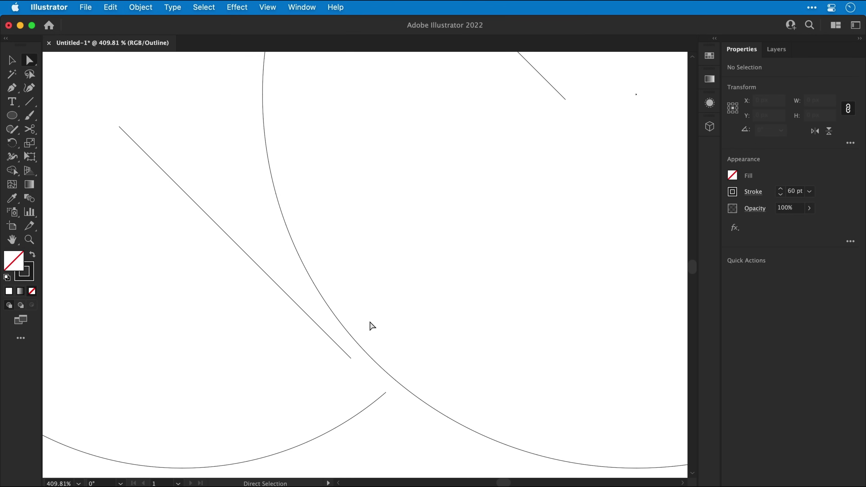
Step: Delete the larger circle's arc between its leftmost anchor and the cut, including the stray anchor point left at the cut
left_click(340, 320)
key("Delete")
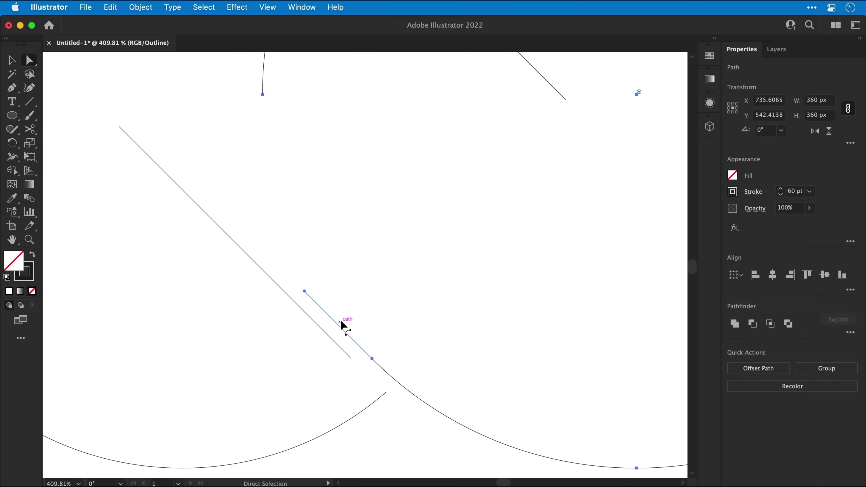
key("Delete")
key("super+z")
key("Delete")
left_click_drag(372, 359, 344, 286)
key("Delete")
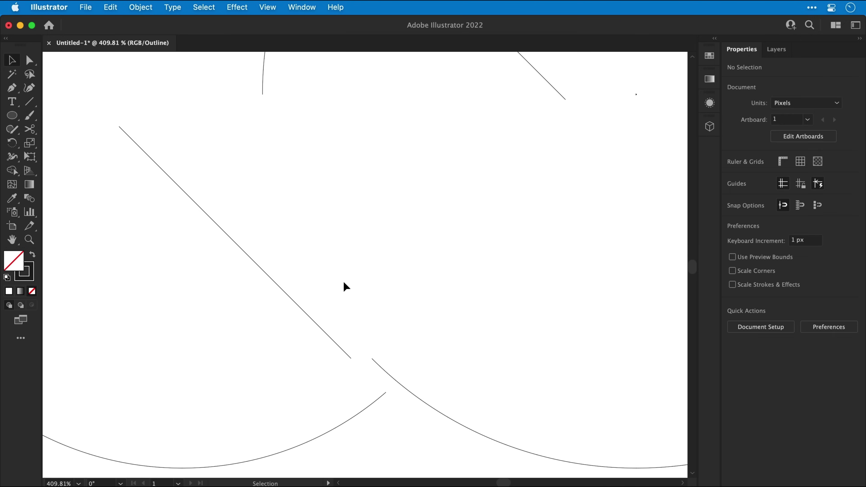
Step: Move the new diagonal line so its lower end meets the cut end of the larger circle's arc, and deselect it
key("z")
left_click_drag(354, 351, 555, 377)
key("v")
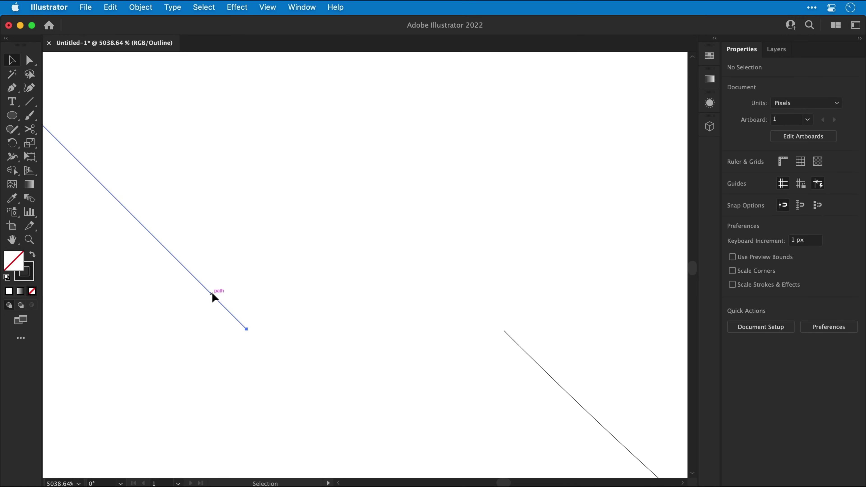
left_click_drag(212, 294, 467, 297)
left_click(466, 313)
Step: Join the new diagonal line's lower end point to the cut end of the larger circle's arc
key("a")
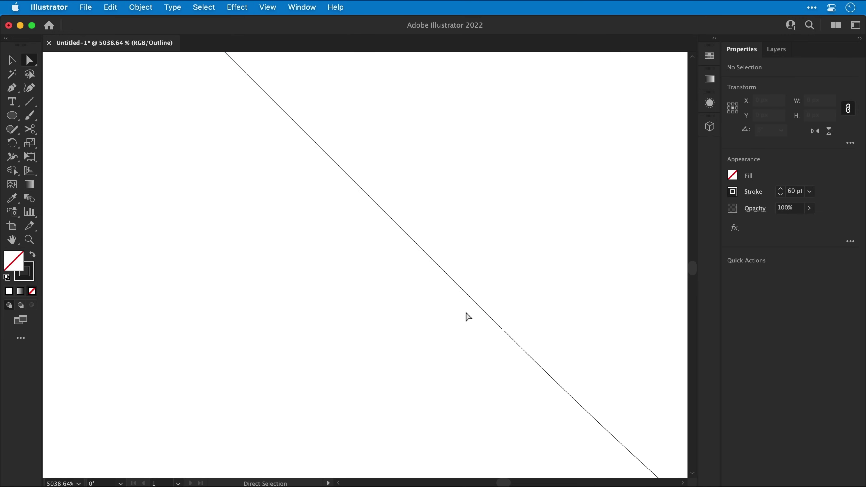
left_click_drag(509, 330, 550, 346)
key("v")
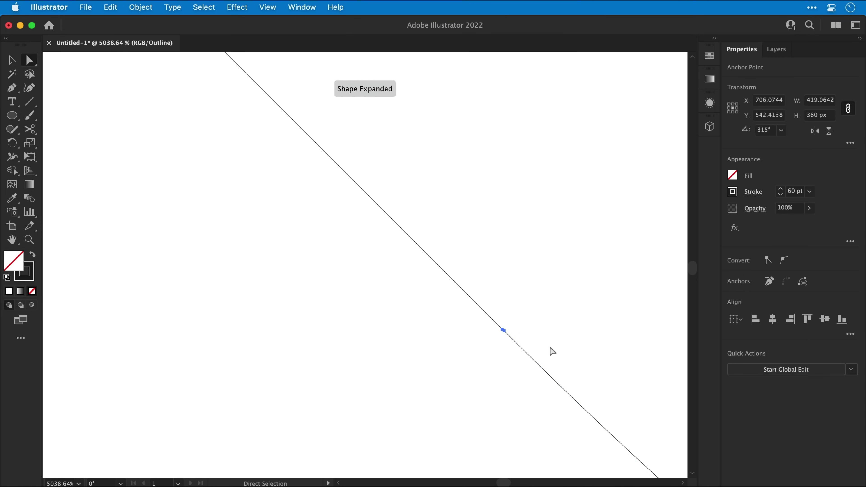
key("super+j")
key("a")
Step: Return the joined artwork to Preview mode with the whole logo in view
key("super+minus")
key("super+minus")
key("super+minus")
key("super+minus")
key("super+minus")
key("super+minus")
key("super+minus")
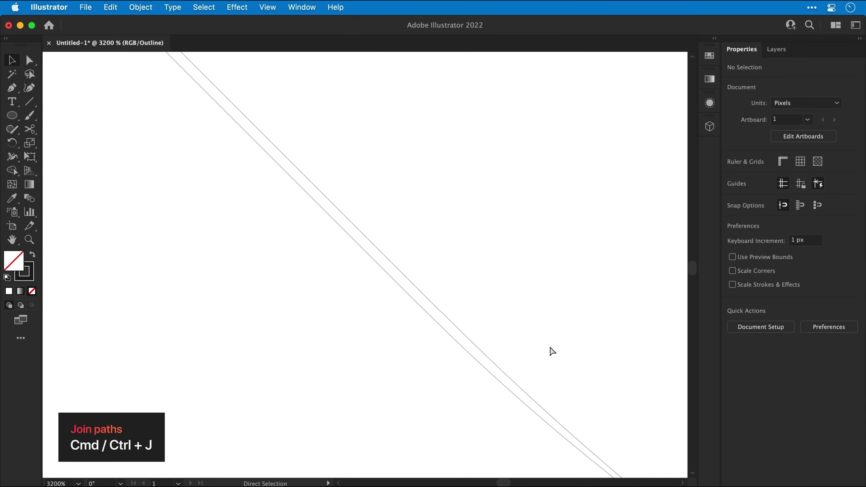
key("super+minus")
key("super+minus")
key("super+minus")
key("super+minus")
key("super+minus")
key("super+y")
key("v")
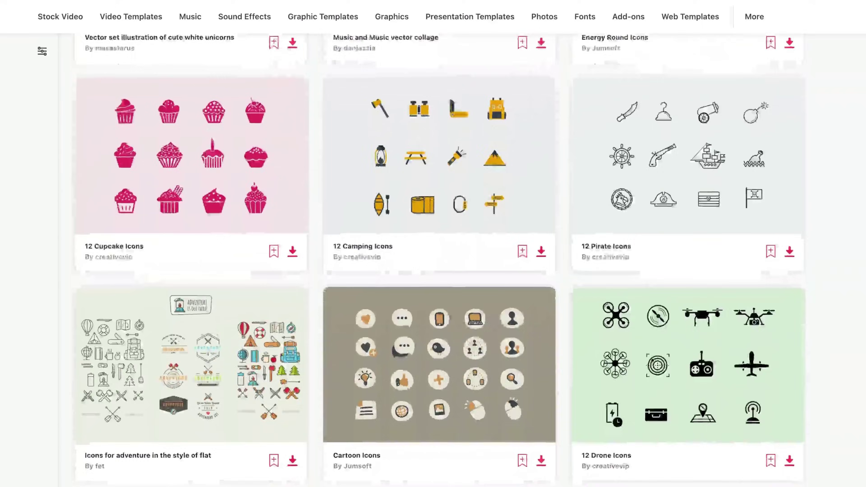
scroll(433, 260, "down", 10)
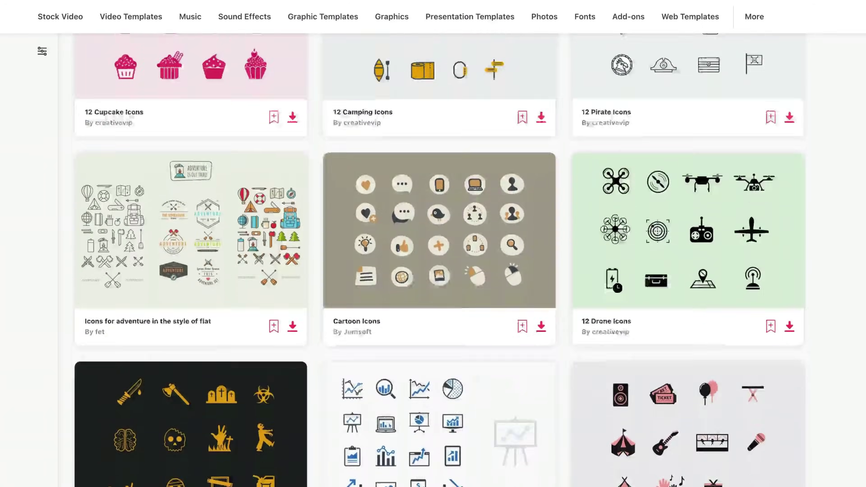
scroll(434, 259, "down", 5)
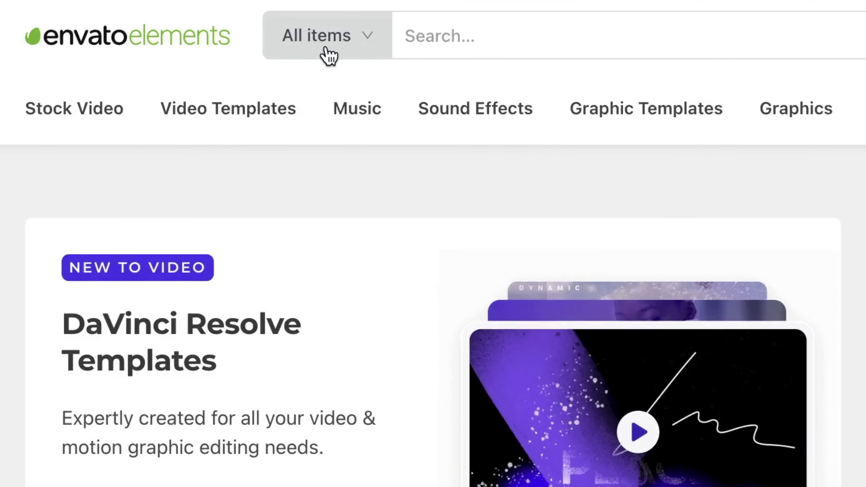
left_click(236, 40)
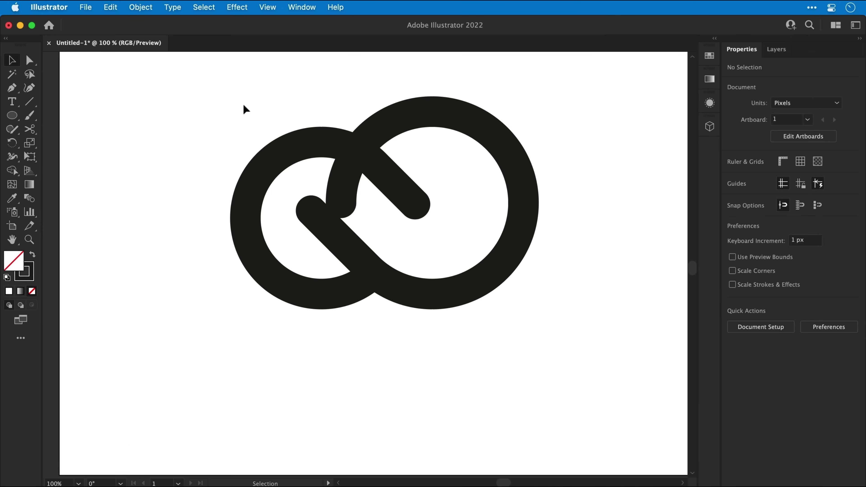
Step: Select all the artwork and remove the larger circle's leftover stub inside the smaller circle with the Shape Builder tool
key("super+a")
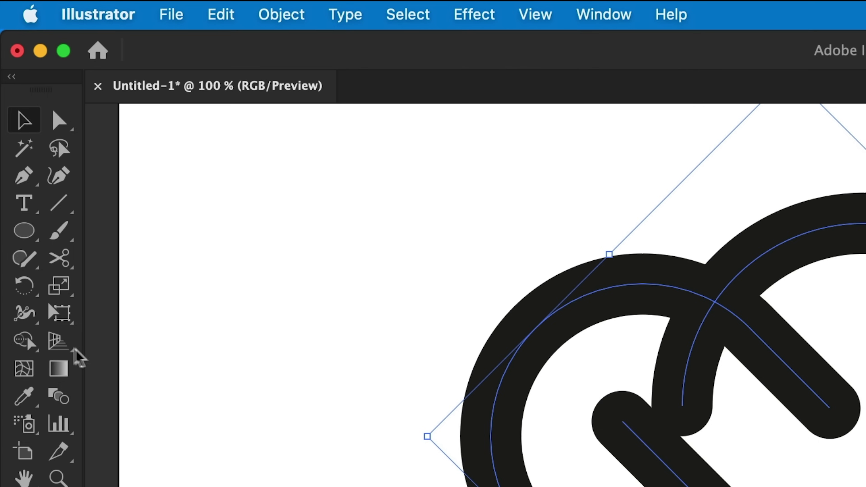
left_click(33, 336)
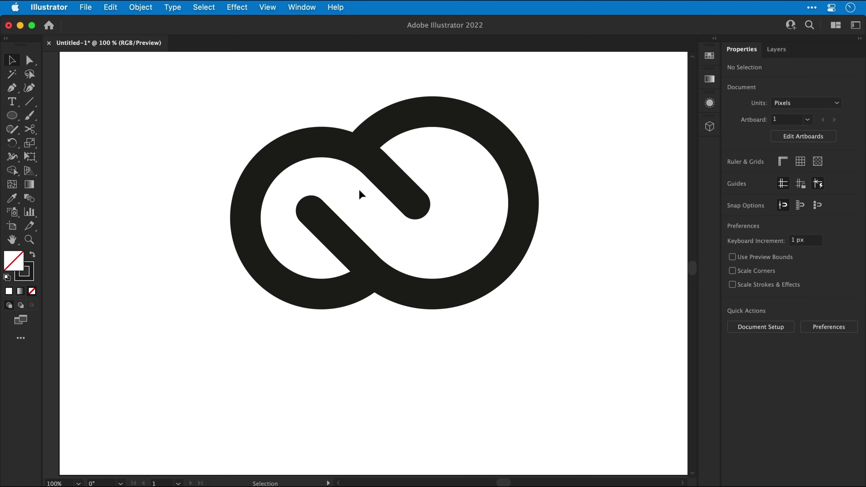
Step: Shorten the lower diagonal line by moving its free end point along the line to about X 511, Y 572 px
key("a")
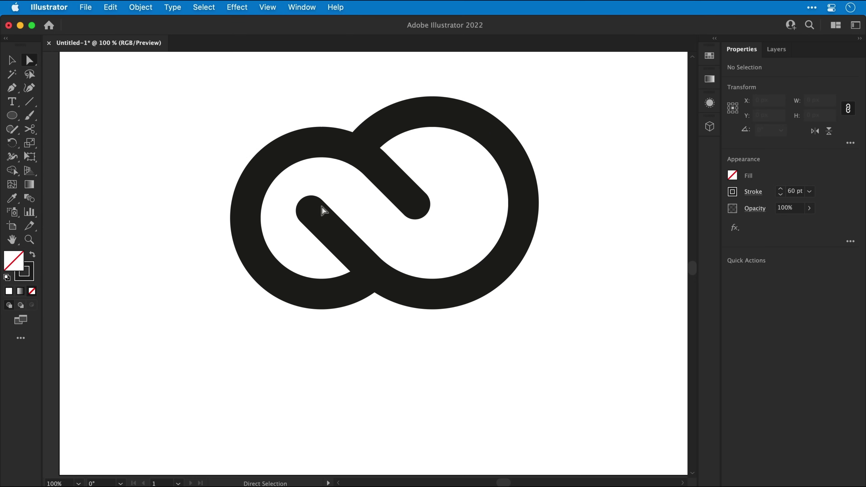
left_click_drag(314, 213, 320, 219)
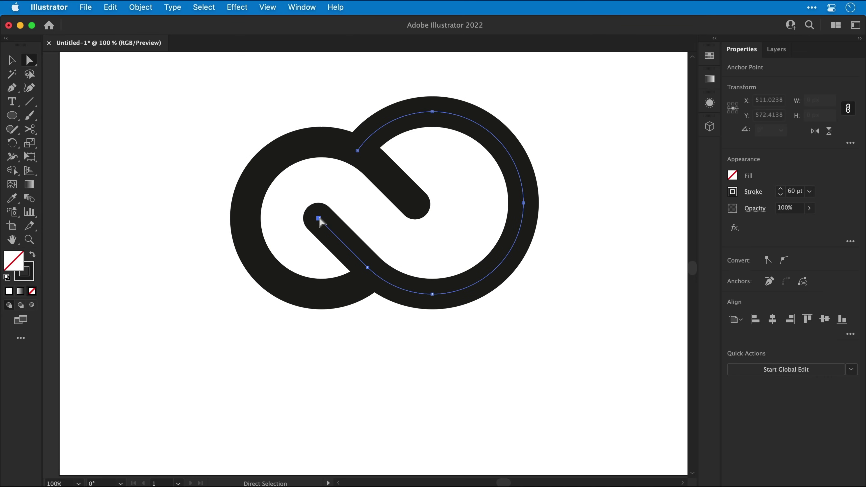
Step: Scale the smaller loop's path down slightly and nudge it right so its cut end stays hidden under the larger loop, and deselect it
key("v")
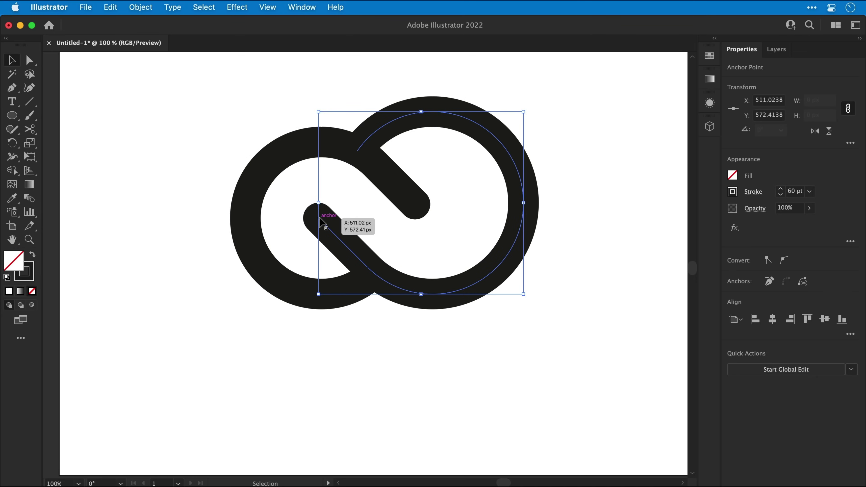
left_click(381, 173)
left_click_drag(323, 111, 323, 116)
key("Right")
key("Right")
key("Right")
key("Right")
key("Right")
key("Right")
key("Right")
key("Right")
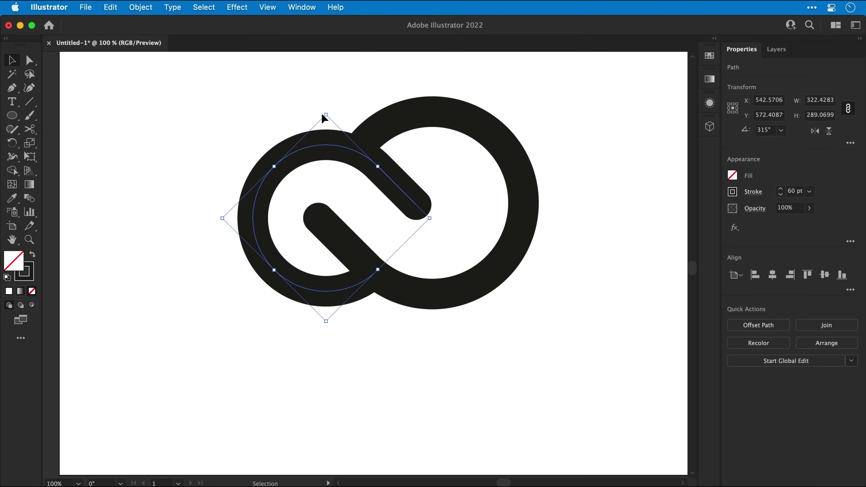
key("Right")
key("Right")
key("Right")
key("Right")
key("Right")
key("Right")
key("Right")
key("Right")
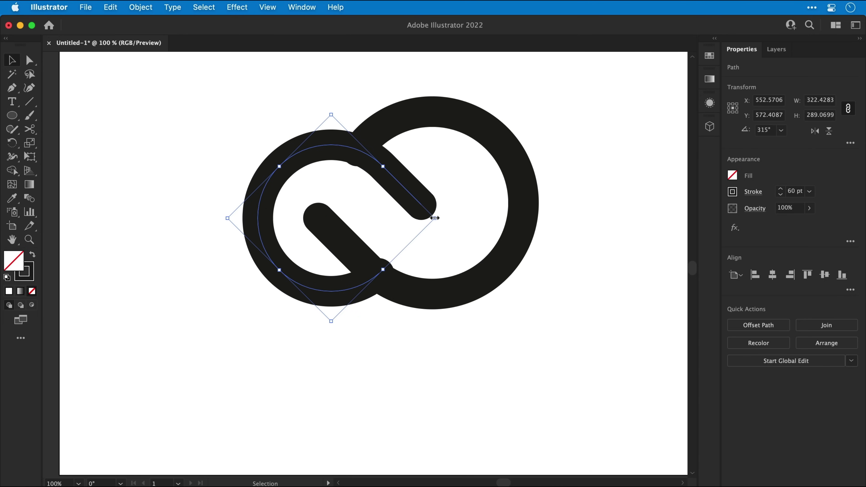
left_click_drag(436, 218, 428, 222)
left_click(456, 196)
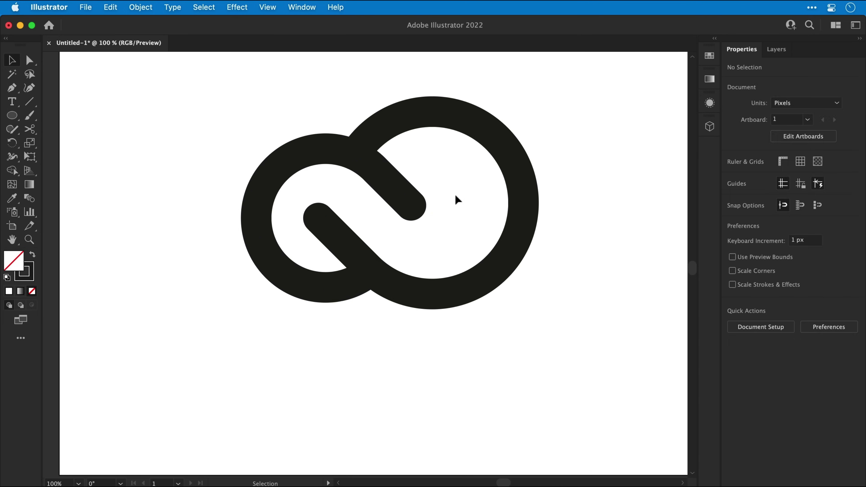
Step: Move the whole logo horizontally toward the artboard's left edge, to about X 362 px
key("ctrl+0")
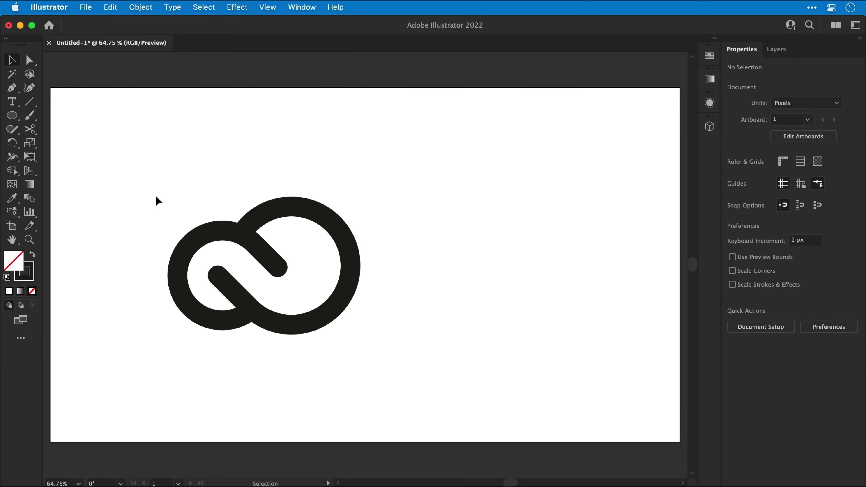
left_click_drag(155, 197, 394, 346)
key("shift+Left")
key("shift+Left")
key("shift+Left")
key("shift+Left")
key("shift+Left")
key("shift+Left")
key("shift+Left")
key("shift+Left")
key("shift+Left")
key("shift+Left")
key("shift+Left")
key("shift+Left")
key("shift+Left")
key("shift+Left")
key("shift+Left")
key("shift+Left")
key("shift+Left")
key("shift+Left")
key("shift+Left")
key("shift+Left")
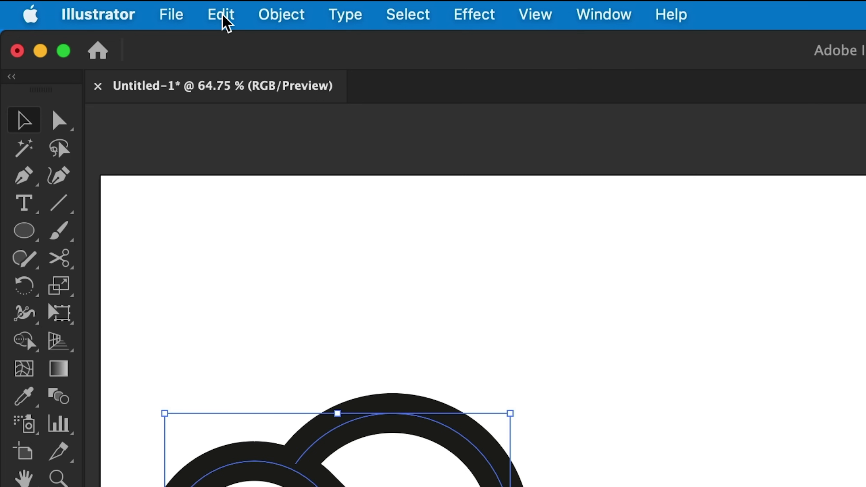
Step: Copy the logo, paste it in place and move the copy horizontally to the middle of the artboard, to about X 982 px
left_click(223, 16)
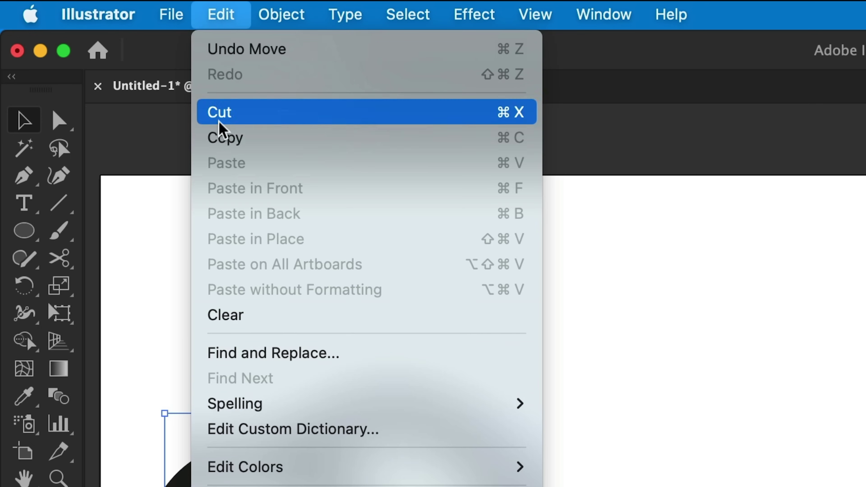
left_click(219, 136)
left_click(225, 21)
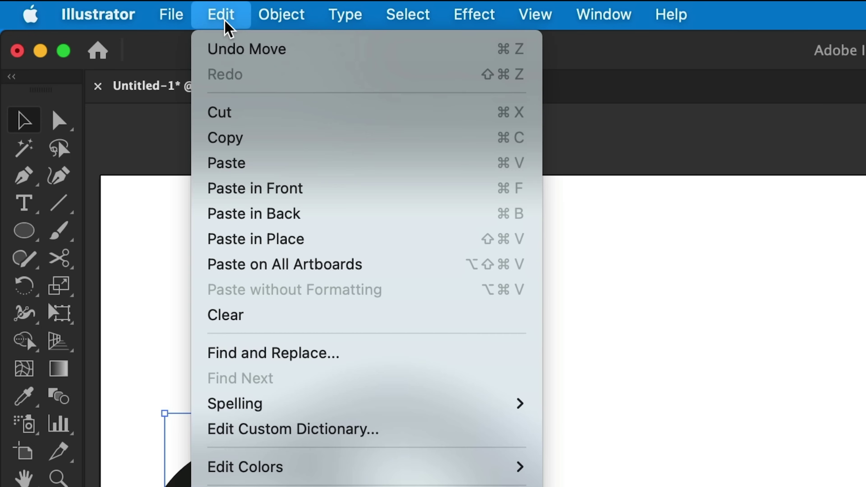
left_click(223, 240)
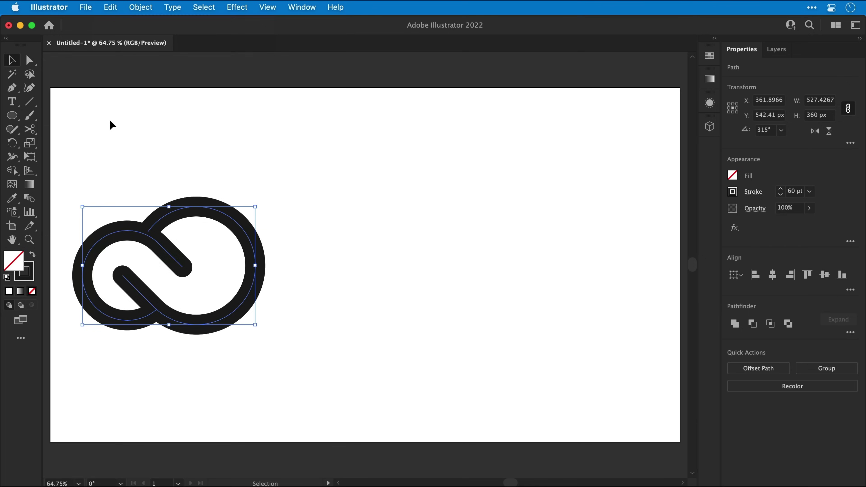
key("shift+Right")
key("shift+Right")
key("shift+Right")
key("shift+Right")
key("shift+Right")
key("shift+Right")
key("shift+Right")
key("shift+Right")
key("shift+Right")
key("shift+Right")
key("shift+Right")
key("shift+Right")
key("shift+Right")
key("shift+Right")
key("shift+Right")
key("shift+Right")
key("shift+Right")
key("shift+Right")
key("shift+Right")
key("shift+Right")
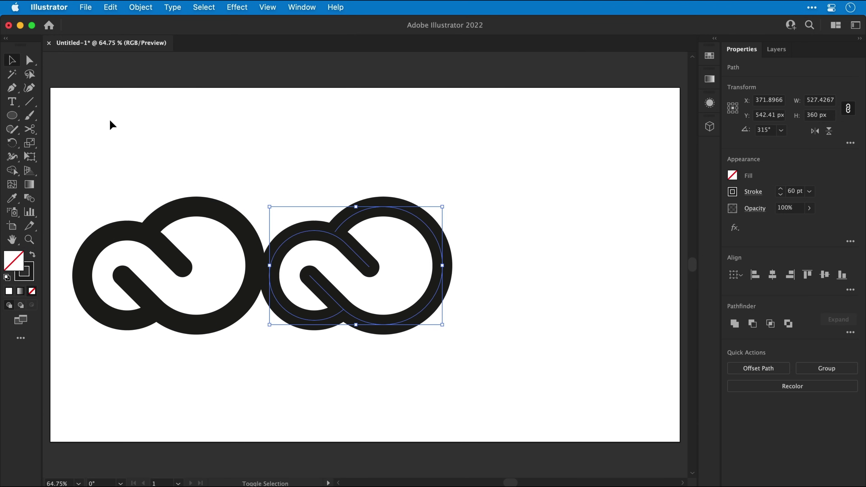
Step: Duplicate the middle logo, move the new copy horizontally to the artboard's right side at about X 1602 px, and deselect it
key("alt+shift+Right")
key("shift+Right")
key("shift+Right")
key("shift+Right")
key("shift+Right")
key("shift+Right")
key("shift+Right")
key("shift+Right")
key("shift+Right")
key("shift+Right")
key("shift+Right")
key("shift+Right")
key("shift+Right")
key("shift+Right")
key("shift+Right")
key("shift+Right")
key("shift+Right")
key("shift+Right")
key("shift+Right")
key("shift+Right")
key("shift+Right")
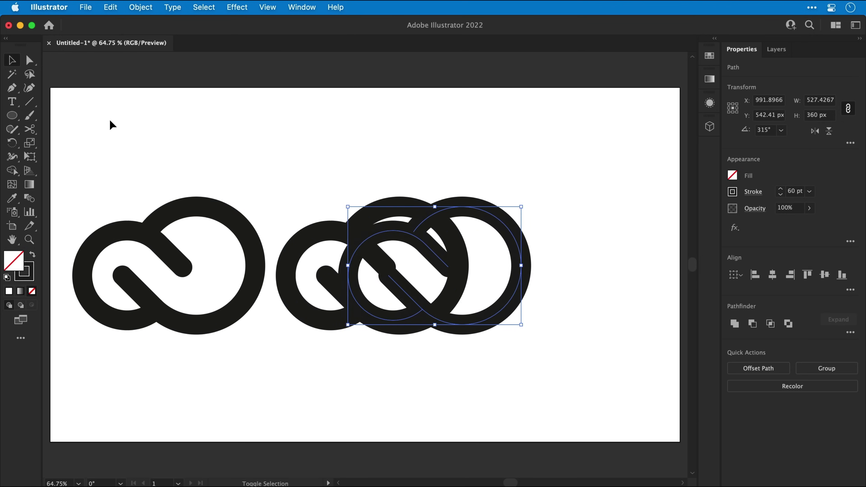
key("shift+Right")
key("shift+Right")
key("shift+Right")
key("shift+Right")
key("shift+Right")
key("shift+Right")
key("shift+Right")
key("shift+Right")
key("shift+Right")
key("shift+Right")
key("shift+Right")
key("shift+Right")
key("shift+Right")
key("shift+Right")
key("shift+Right")
key("shift+Right")
key("shift+Right")
key("shift+Right")
key("shift+Right")
key("shift+Right")
left_click(109, 120)
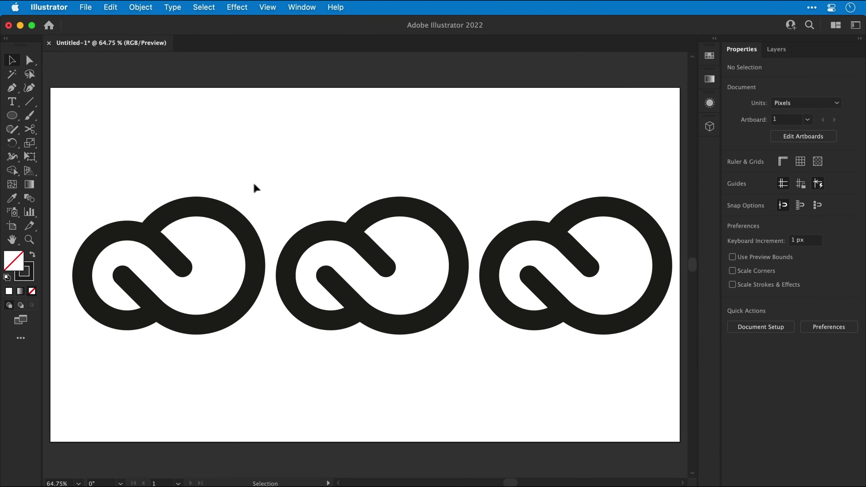
Step: Expand the middle logo's fill and stroke into filled outlines
left_click_drag(291, 207, 459, 347)
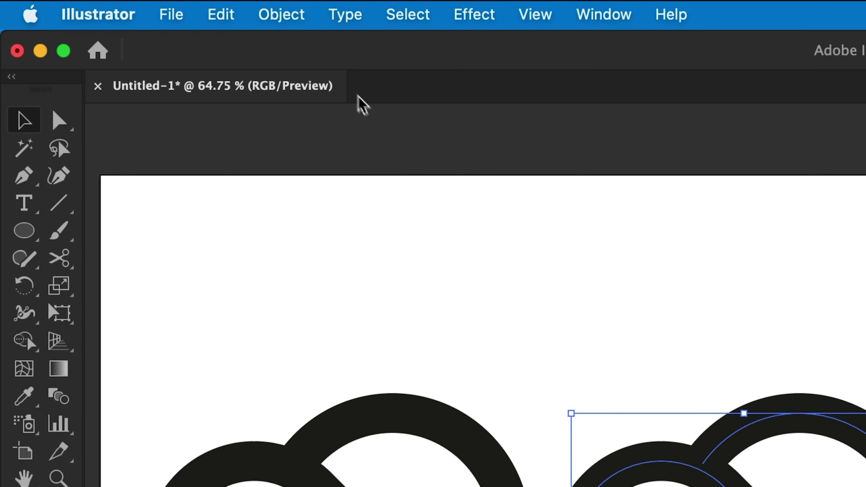
left_click(294, 22)
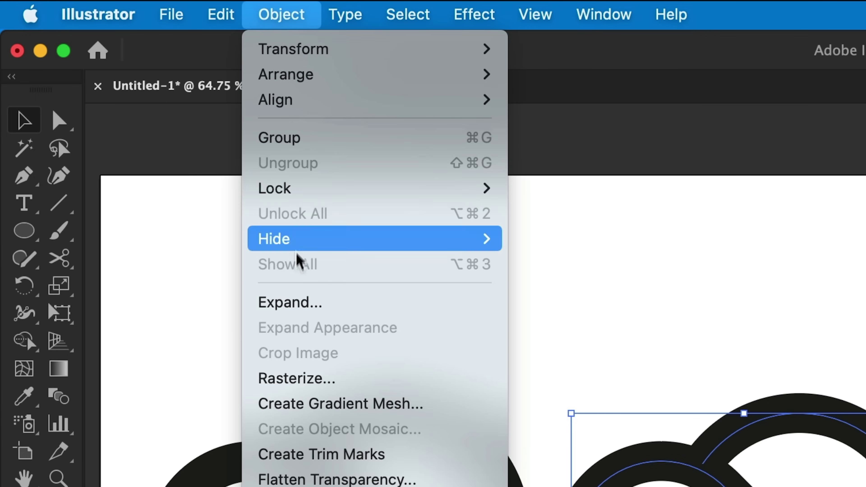
left_click(298, 303)
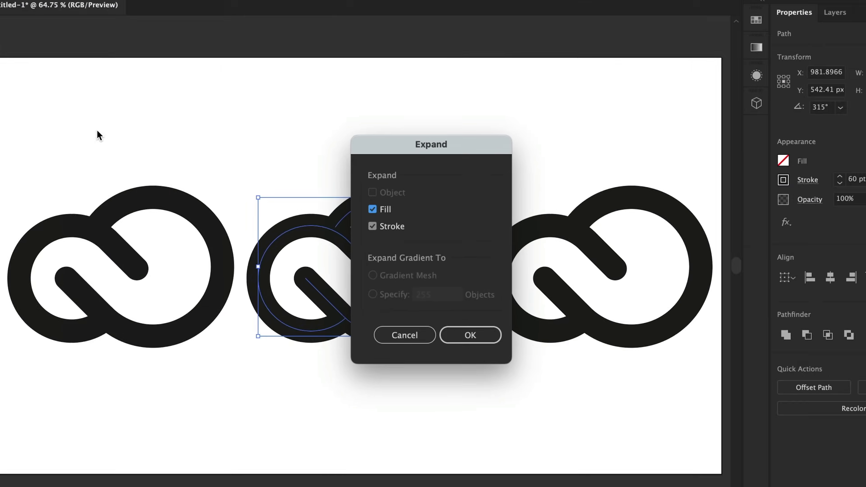
key("Return")
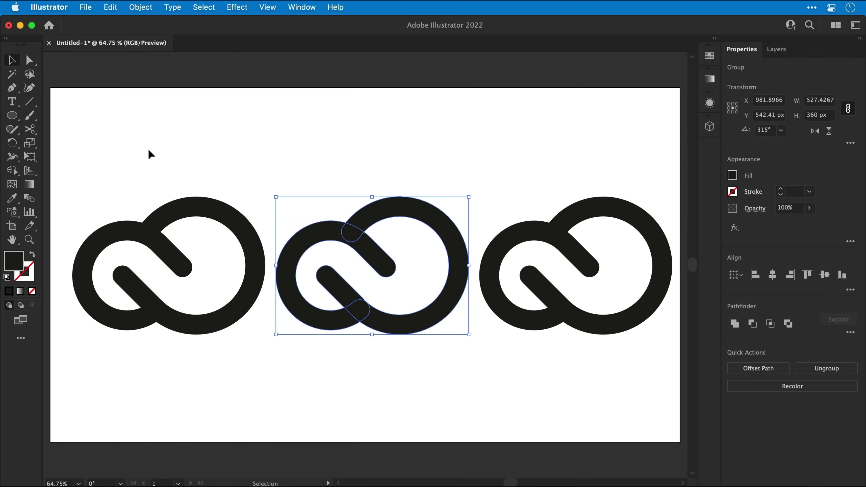
Step: Give the expanded middle logo a blue stroke, 0000FF, with a weight of 20 pt
double_click(33, 281)
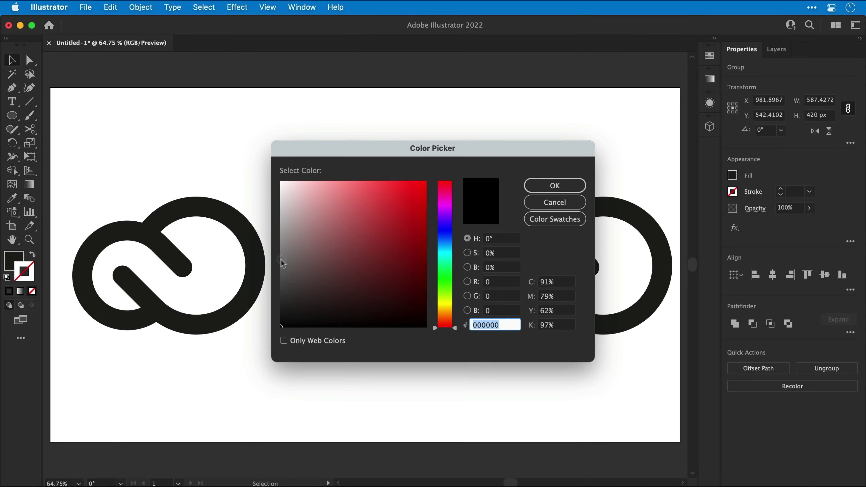
mouse_move(282, 263)
left_mouse_down()
mouse_move(423, 182)
mouse_move(446, 234)
left_mouse_up()
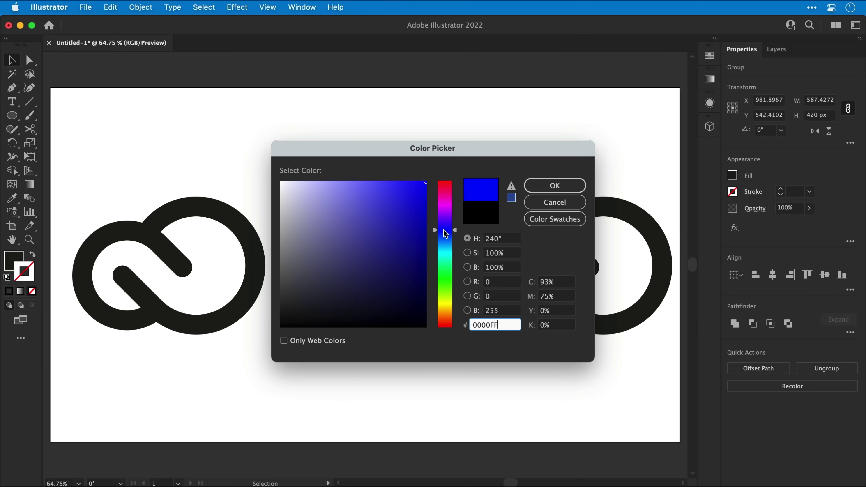
key("Return")
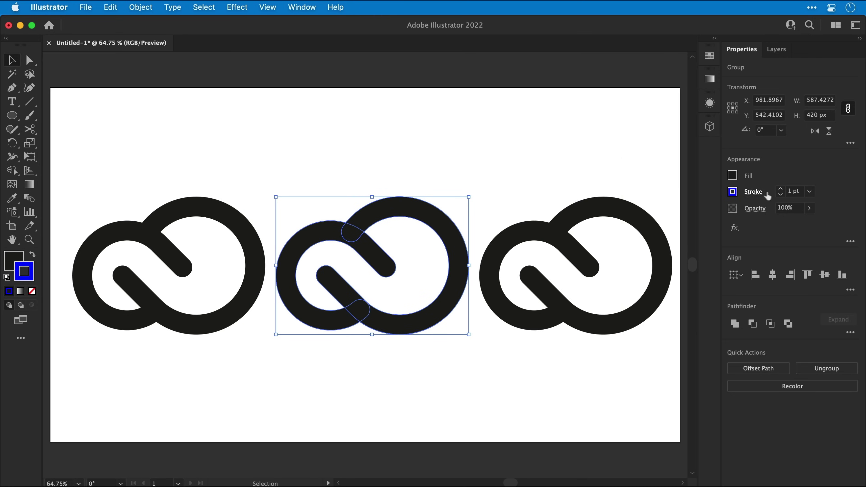
left_click(781, 188)
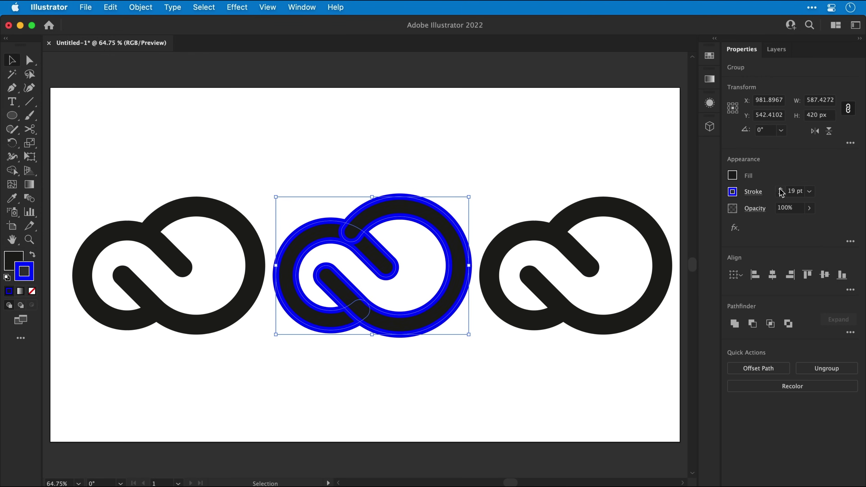
left_click(780, 188)
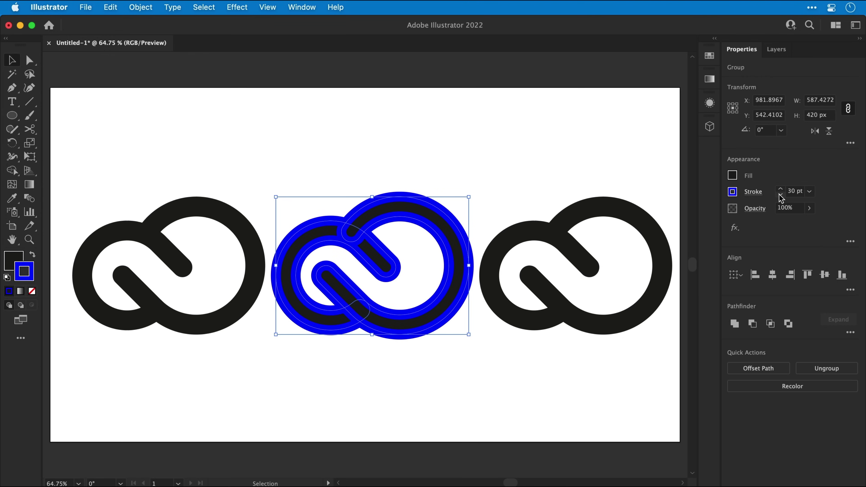
left_click(781, 196)
left_click(780, 196)
left_click(781, 196)
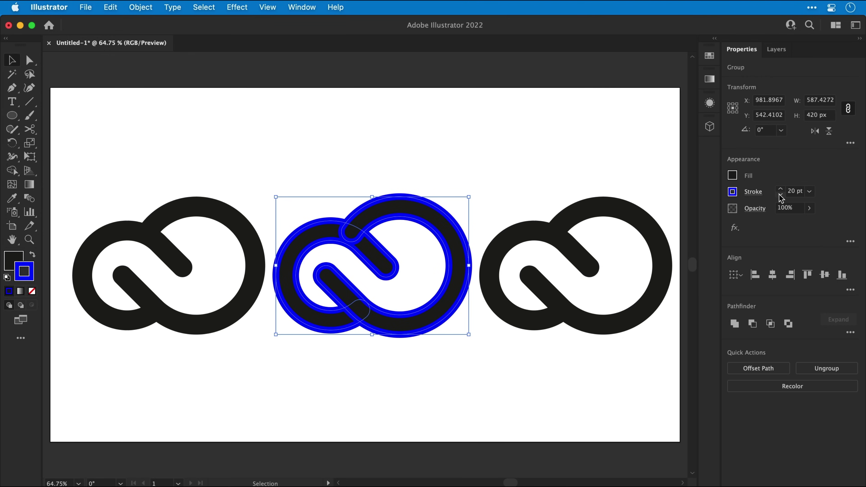
Step: Align the middle logo's blue stroke to the outside and set its weight to 23 pt
left_click(758, 195)
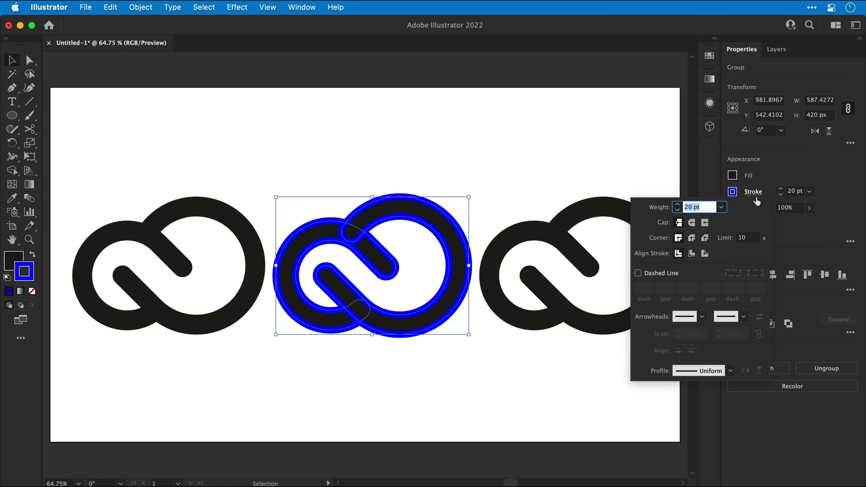
left_click(705, 254)
left_click(780, 189)
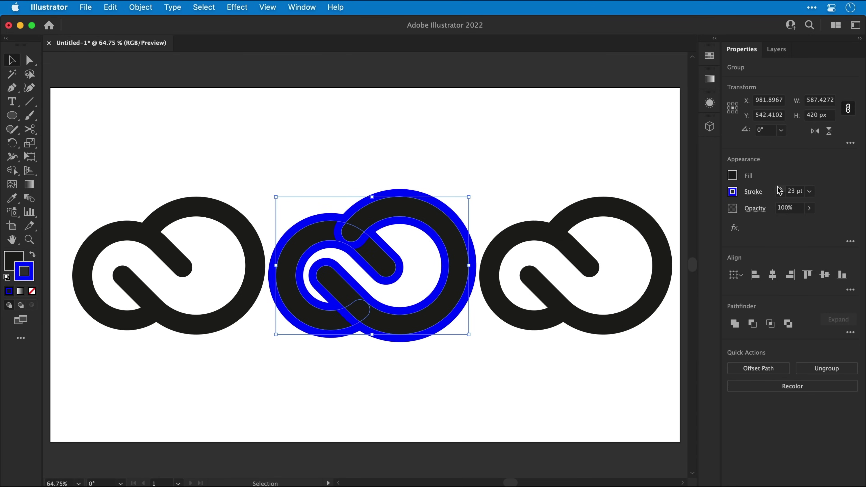
left_click(780, 188)
left_click(780, 188)
left_click(781, 195)
left_click(780, 195)
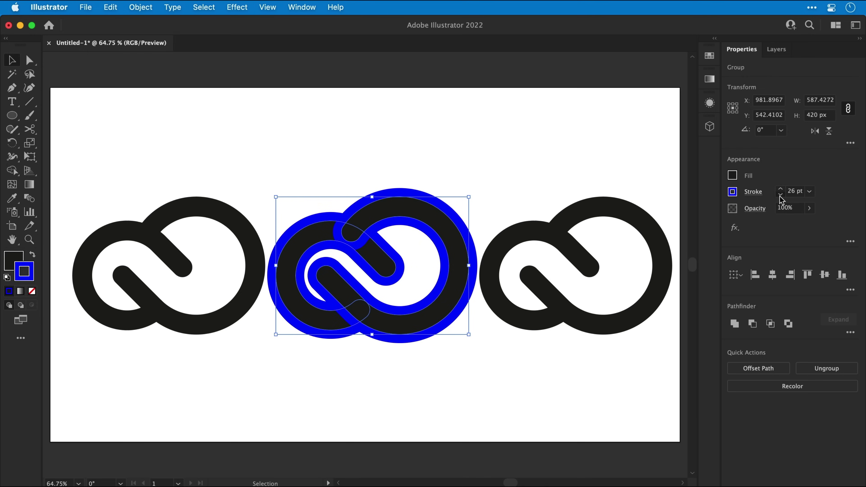
left_click(781, 195)
left_click(780, 195)
left_click(781, 189)
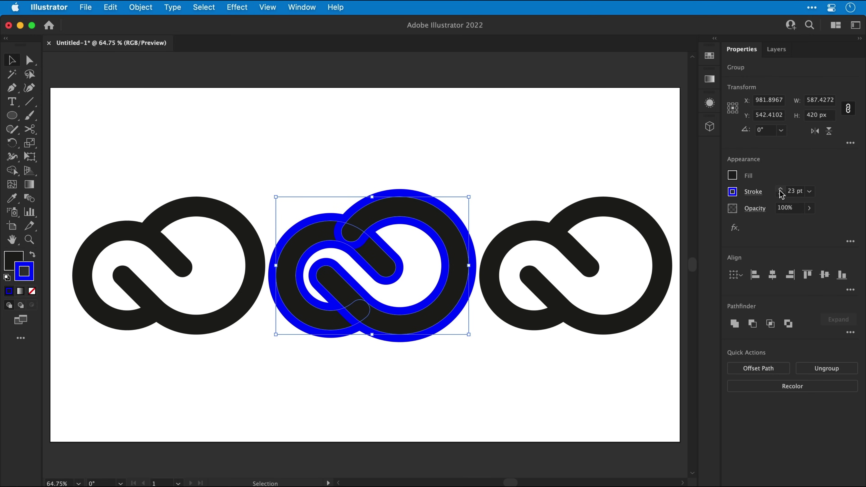
Step: Expand the right logo's fill and stroke in outline view and unite the resulting outlines into one shape
left_click(494, 186)
key("super+y")
left_click_drag(494, 186, 656, 345)
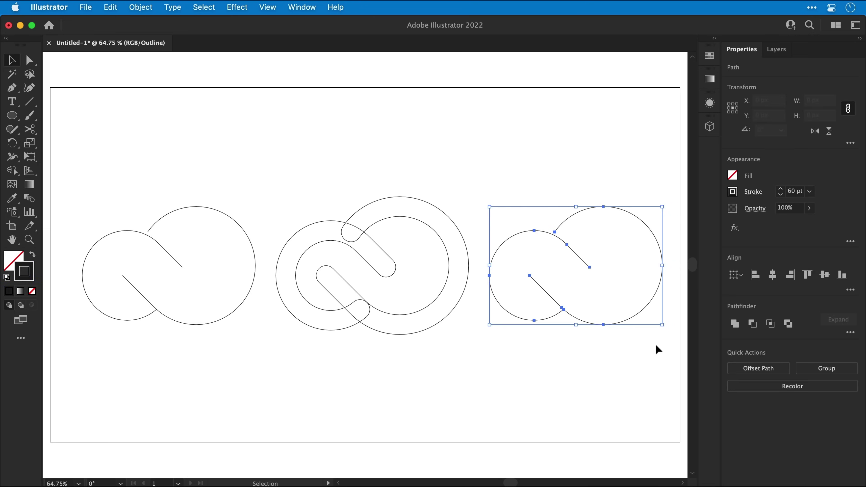
left_click(151, 10)
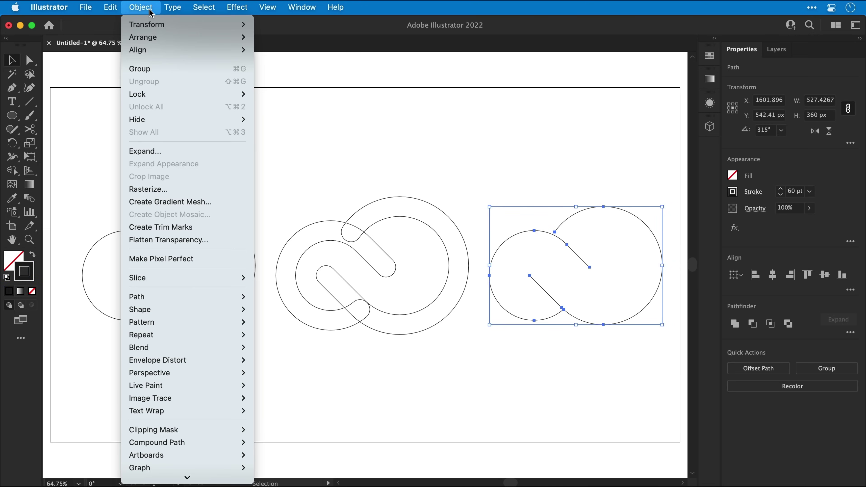
left_click(152, 151)
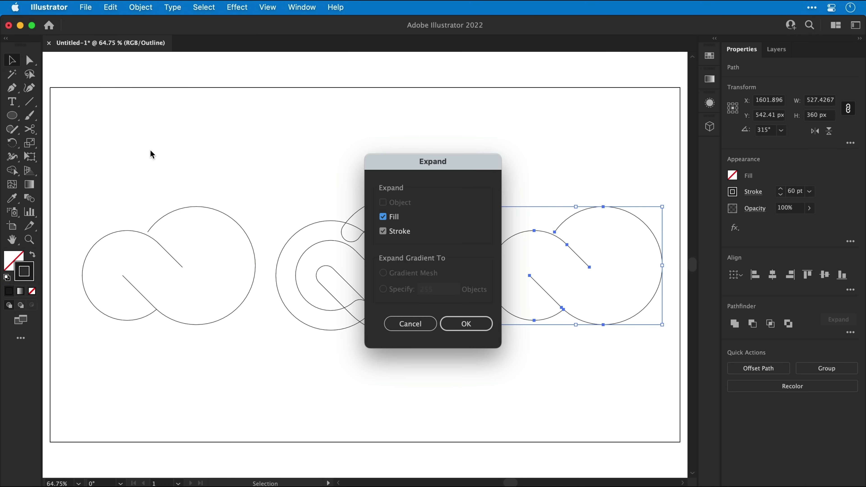
key("Return")
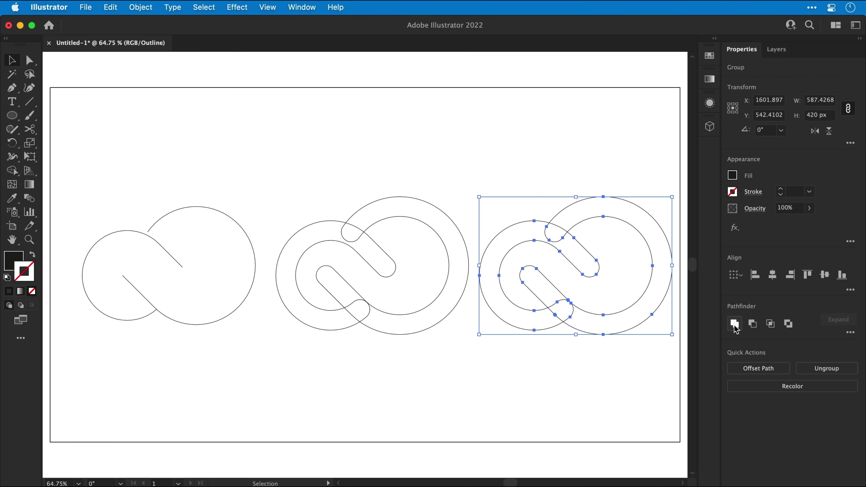
left_click(735, 324)
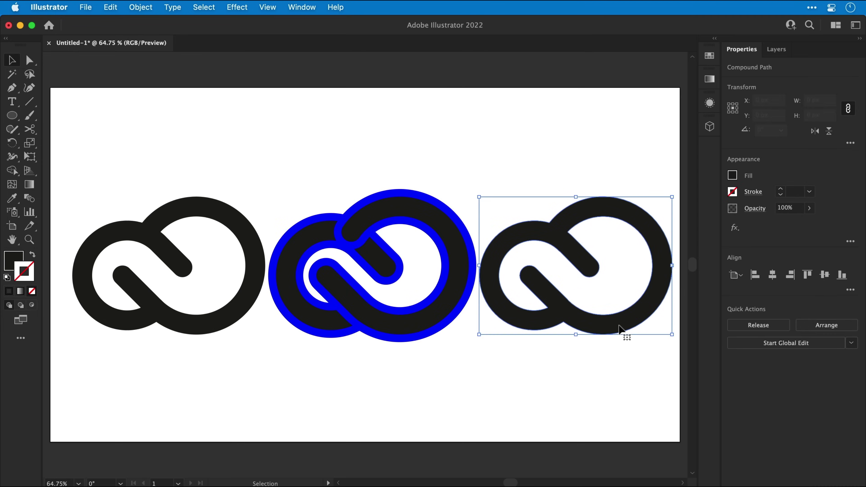
Step: Copy the middle logo's blue 23 pt stroke appearance onto the right logo with the Eyedropper and deselect it
key("i")
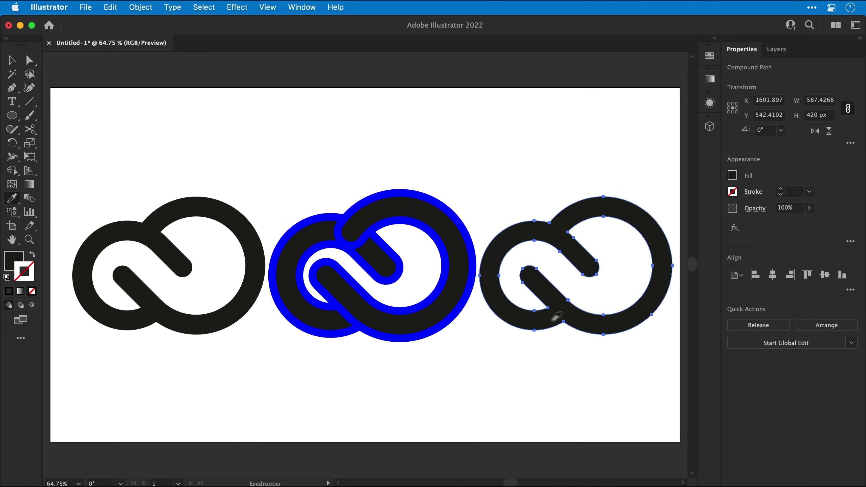
left_click(456, 307)
key("v")
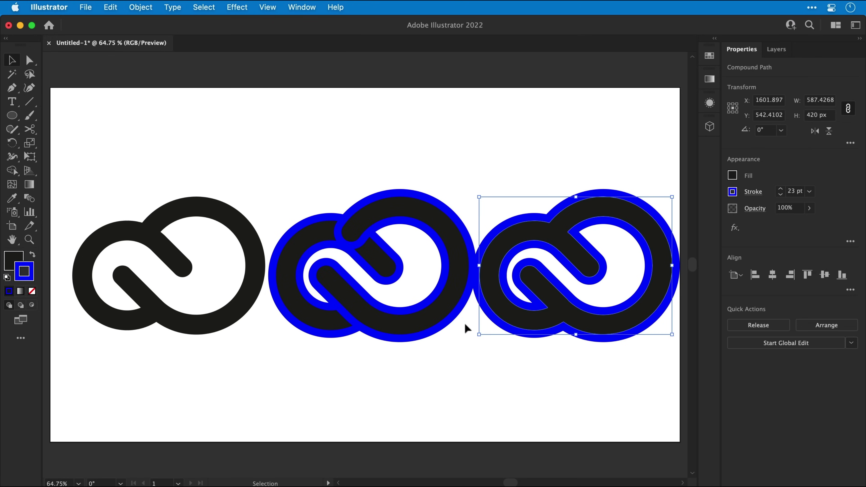
left_click(479, 343)
Step: Swap the right logo's fill and stroke colours and make its fill white
left_click(504, 316)
double_click(15, 263)
type("22227F")
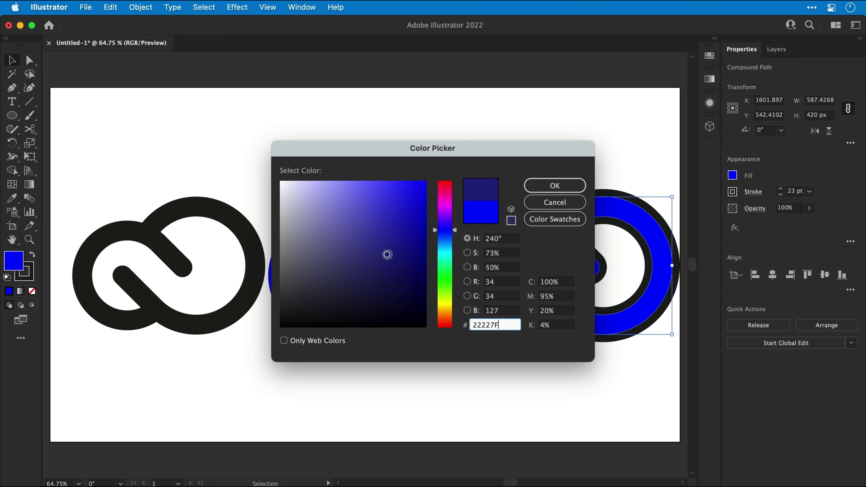
mouse_move(387, 254)
left_mouse_down()
mouse_move(329, 242)
mouse_move(276, 174)
mouse_move(411, 287)
left_mouse_up()
key("Return")
Step: Expand the appearance of the middle logo's outside stroke in outline view
key("super+y")
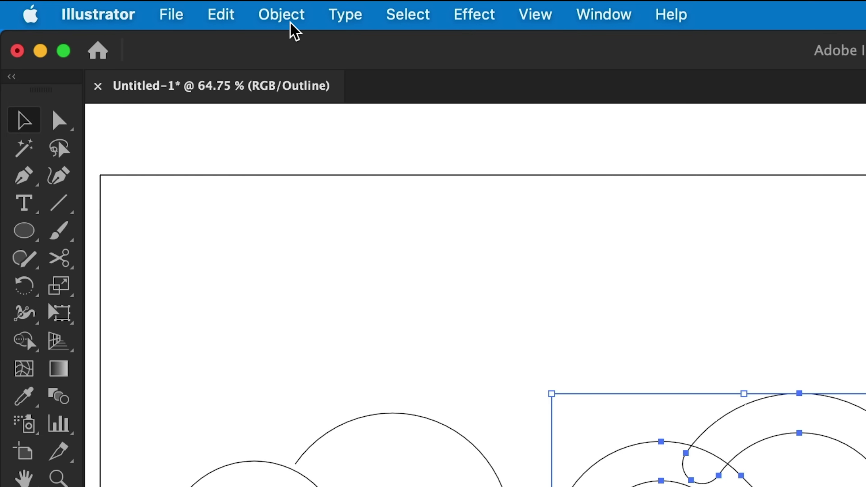
left_click(291, 23)
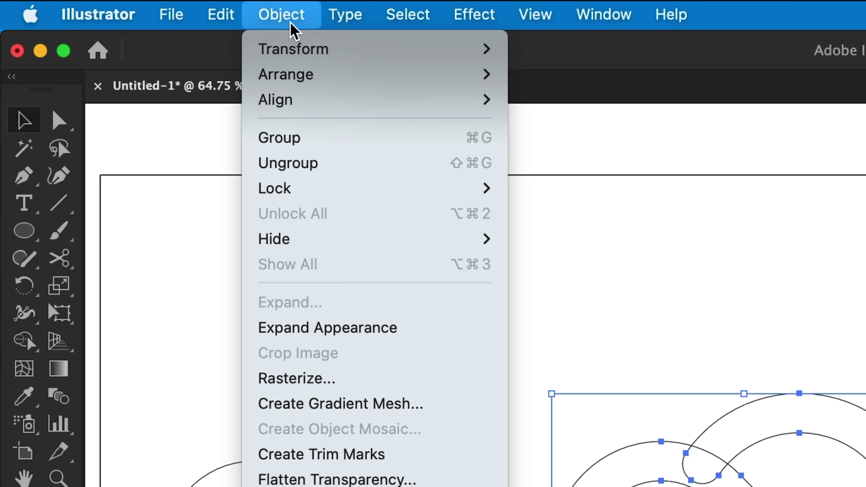
left_click(294, 328)
Step: Remove everything from the expanded middle logo with the Shape Builder except the two strips where the bands cross
key("super+1")
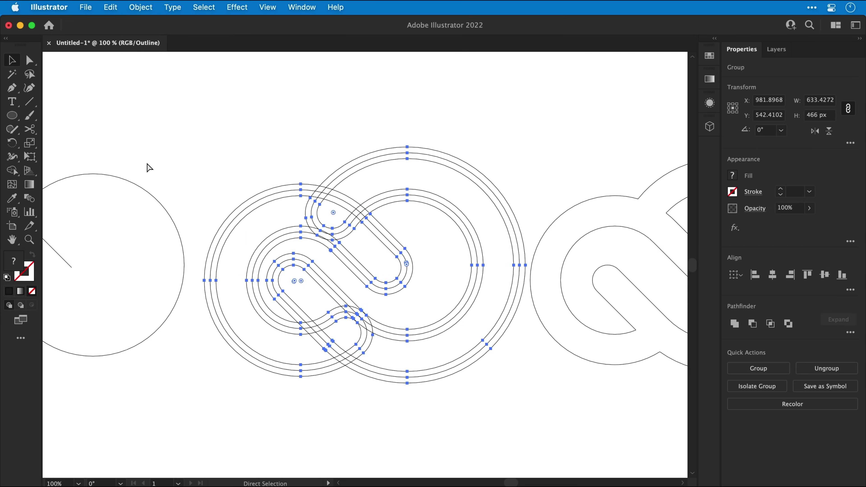
key("super+=")
left_click(12, 170)
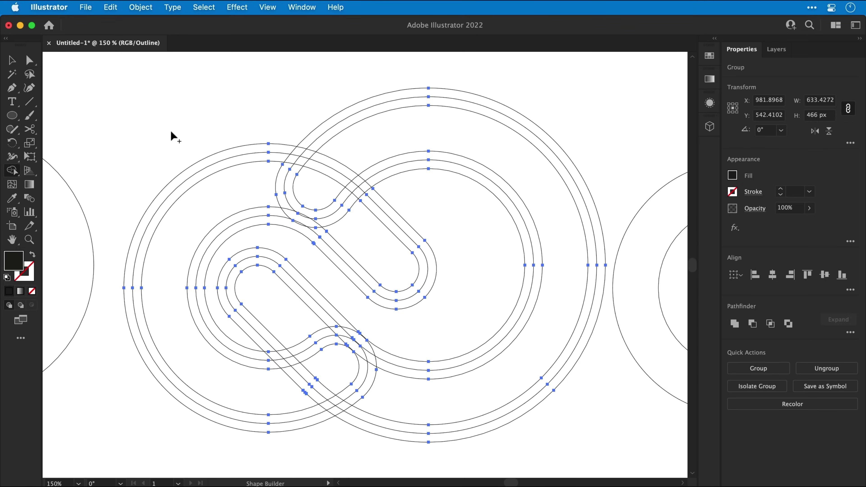
mouse_move(170, 131)
left_mouse_down()
mouse_move(242, 252)
mouse_move(248, 282)
mouse_move(362, 364)
mouse_move(356, 349)
mouse_move(390, 428)
mouse_move(438, 431)
mouse_move(345, 277)
mouse_move(377, 223)
mouse_move(302, 200)
mouse_move(250, 205)
mouse_move(269, 228)
mouse_move(315, 232)
mouse_move(292, 221)
mouse_move(353, 308)
mouse_move(347, 330)
mouse_move(341, 270)
mouse_move(328, 296)
mouse_move(324, 273)
left_mouse_up()
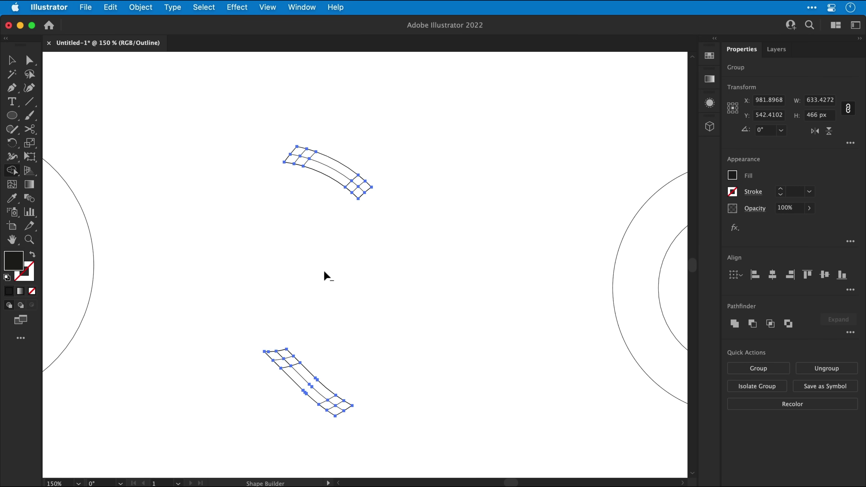
key("v")
left_click(323, 271)
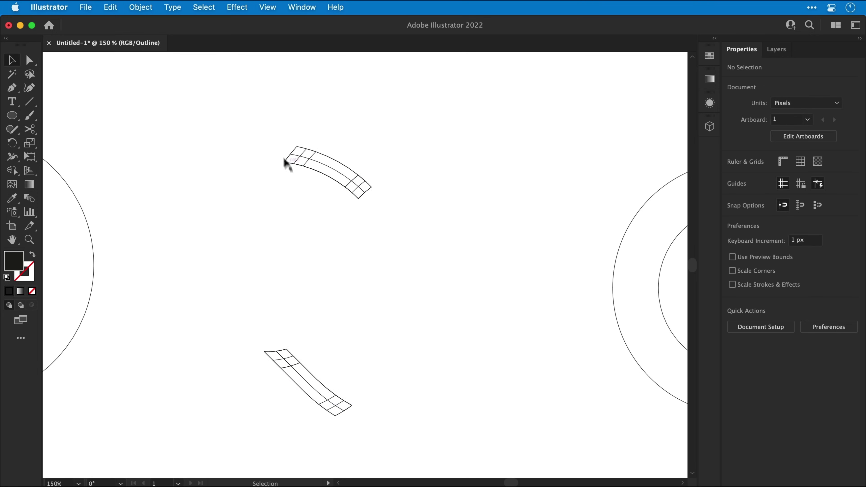
Step: Select all pieces of the upper strip, cut them and paste them back in place
left_click_drag(272, 126, 333, 184)
left_click(385, 226)
key("a")
left_click_drag(265, 114, 395, 232)
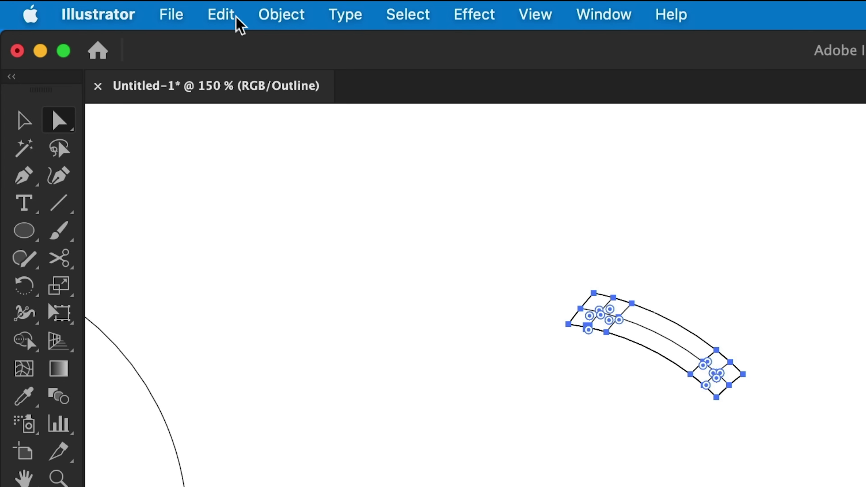
left_click(116, 7)
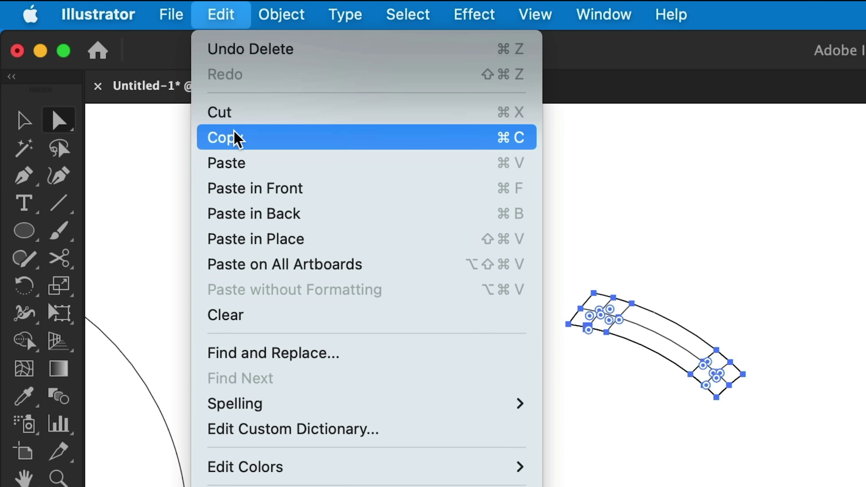
left_click(235, 119)
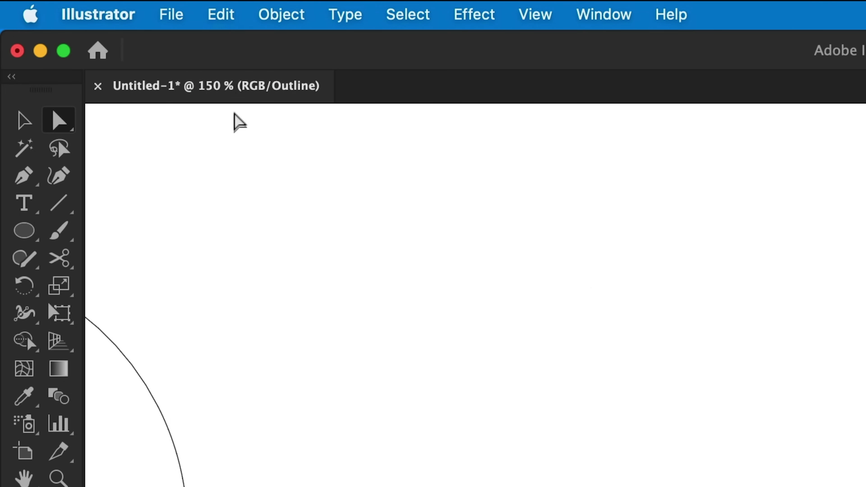
left_click(230, 23)
left_click(236, 242)
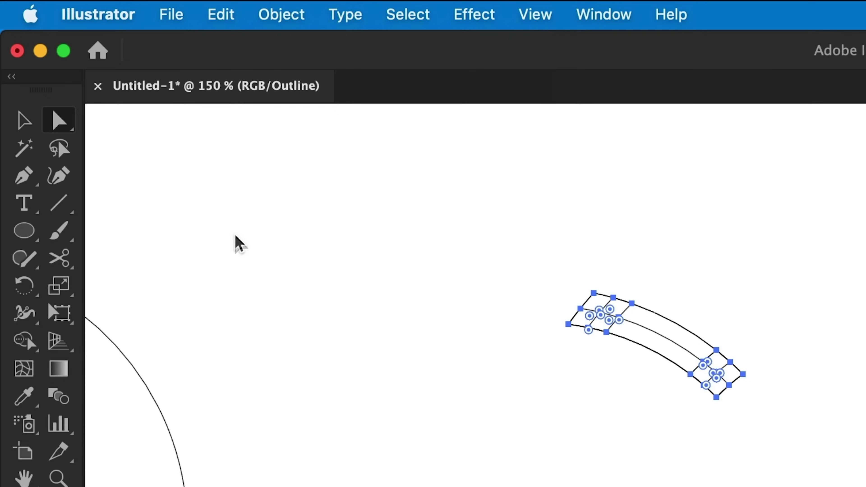
left_click(235, 234)
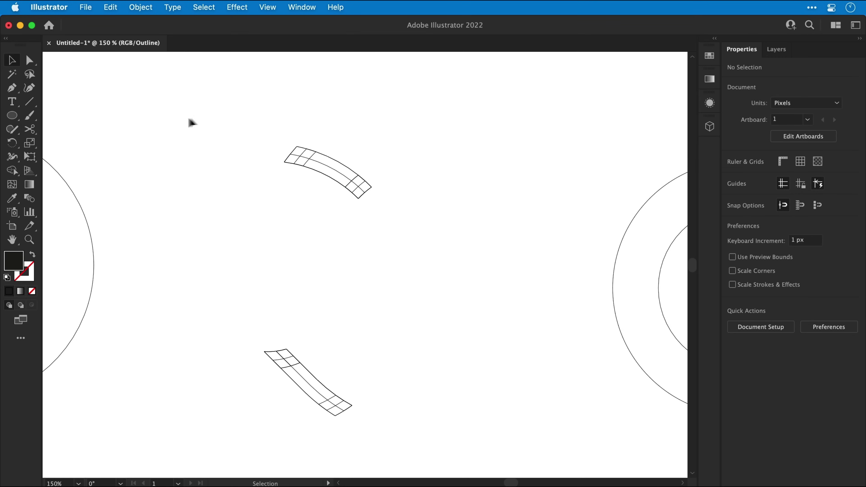
Step: Unite the pieces of the upper strip into one shape and those of the lower strip into another
left_click_drag(257, 119, 399, 234)
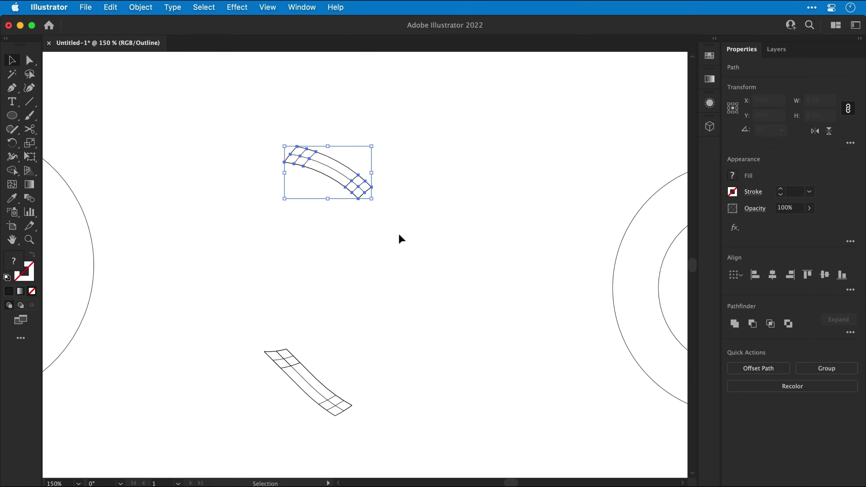
left_click(735, 324)
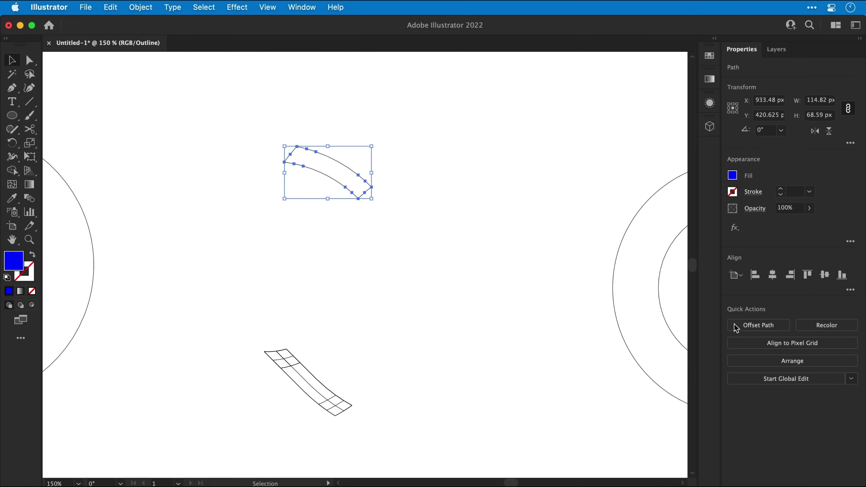
left_click_drag(240, 329, 382, 432)
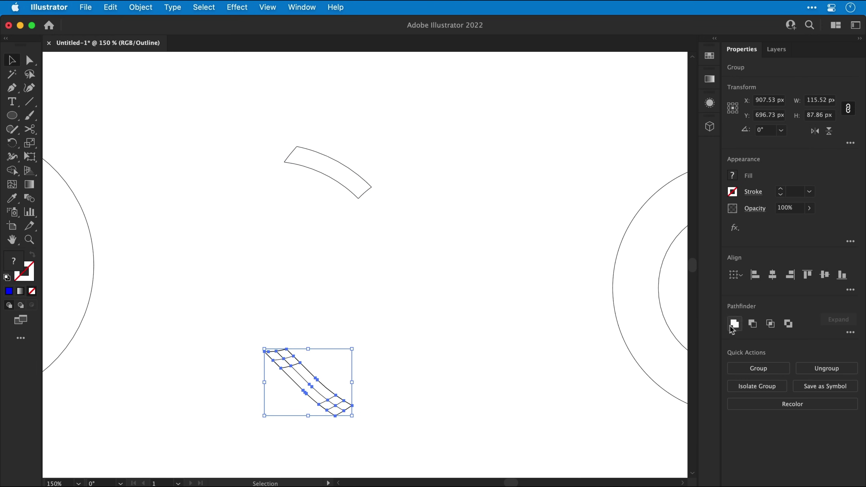
left_click(735, 326)
left_click(511, 323)
Step: Return to preview with the whole artboard in view and expand the appearance of the right logo
key("super+0")
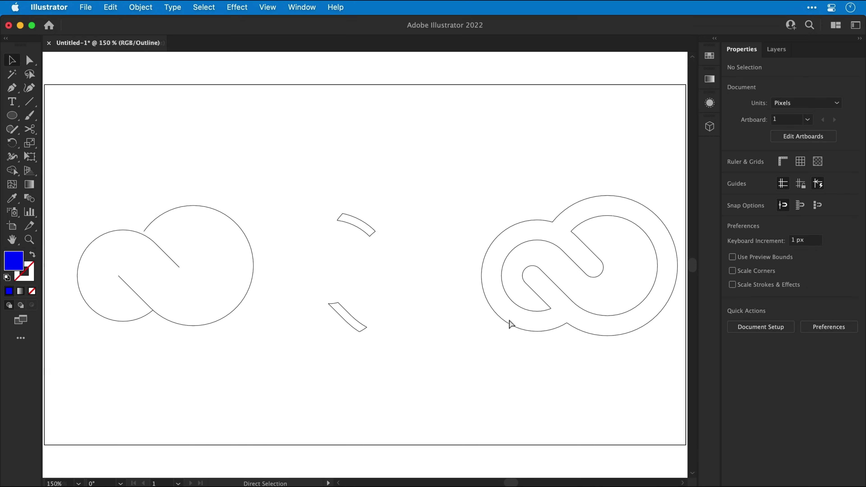
key("super+y")
key("v")
left_click(510, 322)
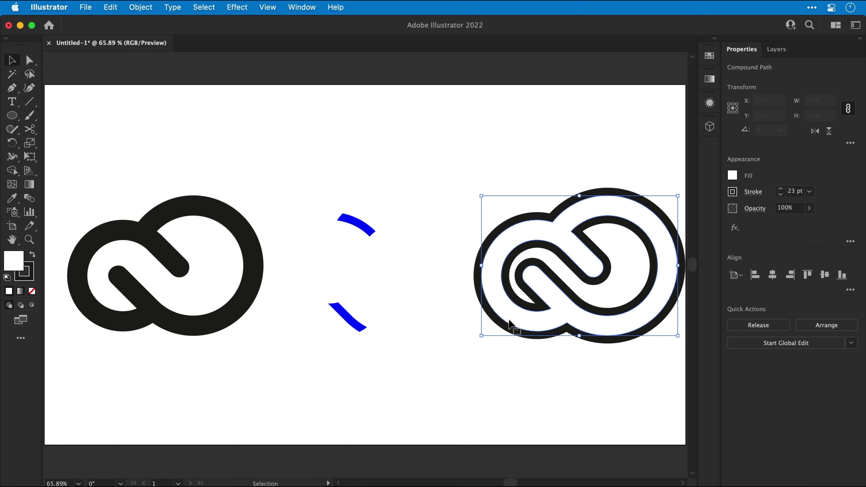
left_click(140, 7)
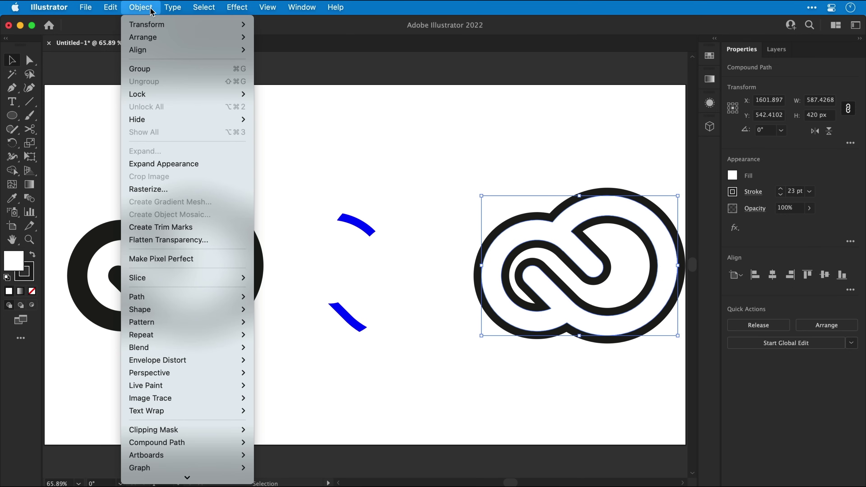
left_click(159, 164)
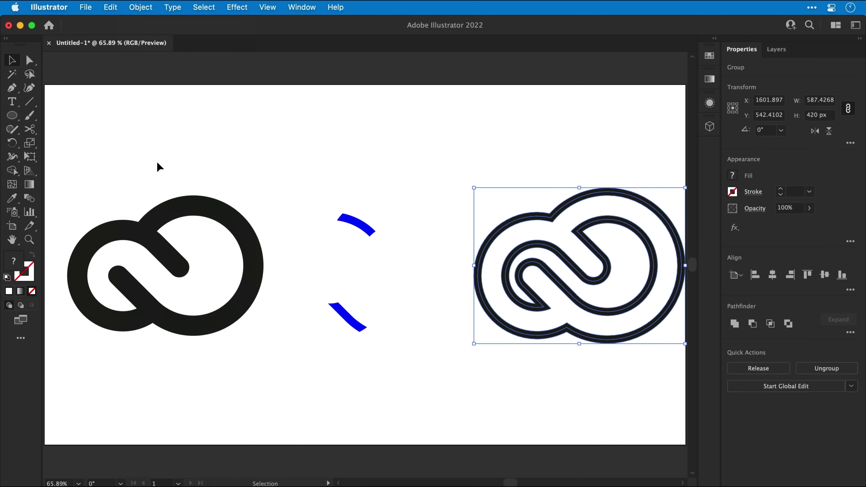
Step: Remove the innermost contours of the right logo's expanded stroke so its interior openings are solid black, and deselect it
left_click(148, 153)
key("a")
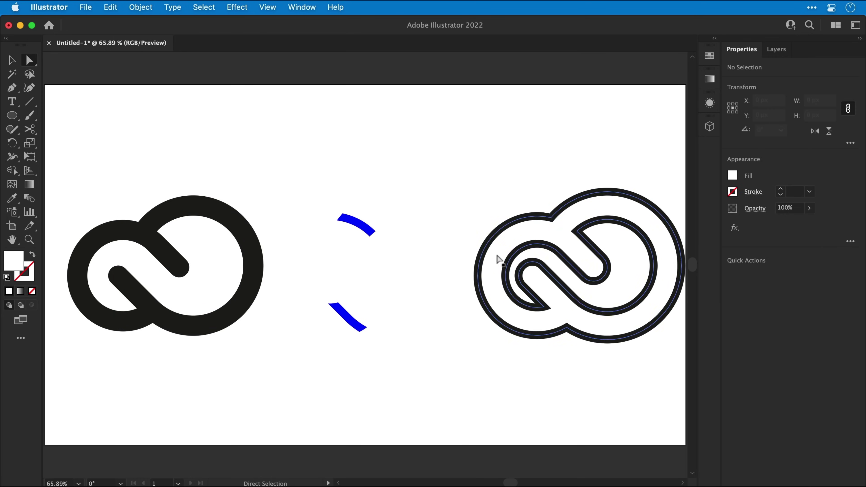
left_click(516, 262)
key("v")
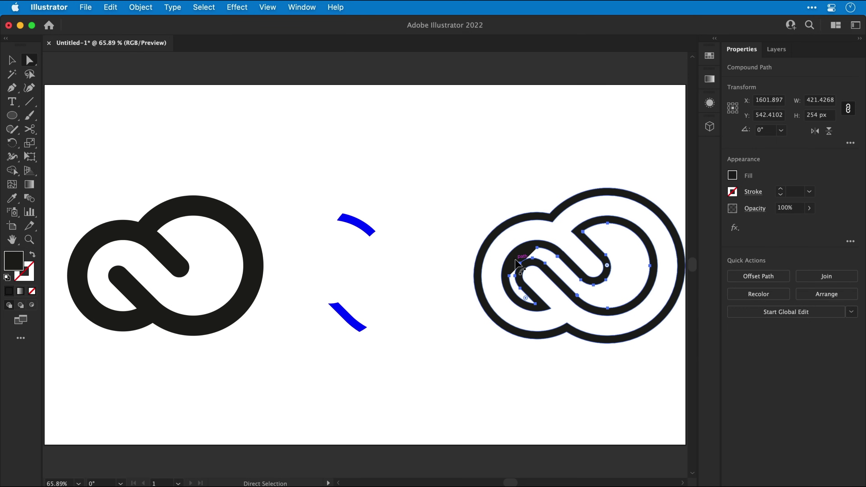
key("super+shift+a")
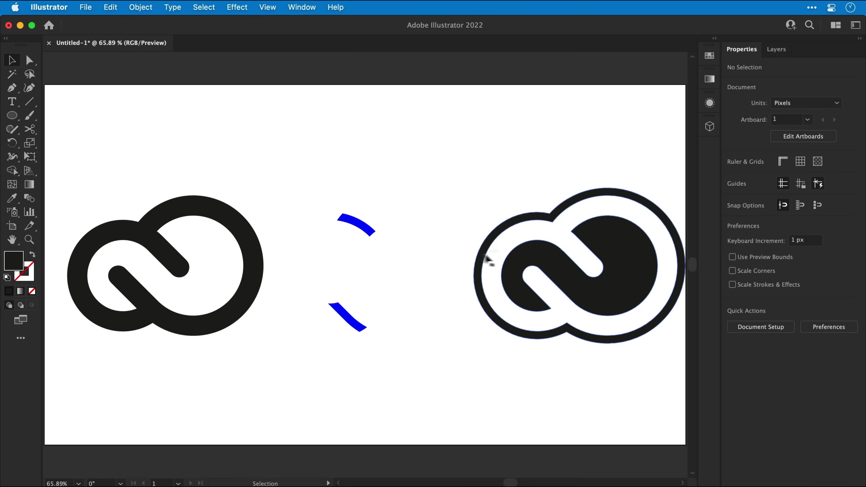
Step: Fill the two blue strips with black, 000000, and move them horizontally onto the right logo at about X 1540 px
left_click(369, 233)
left_click(354, 325, "shift")
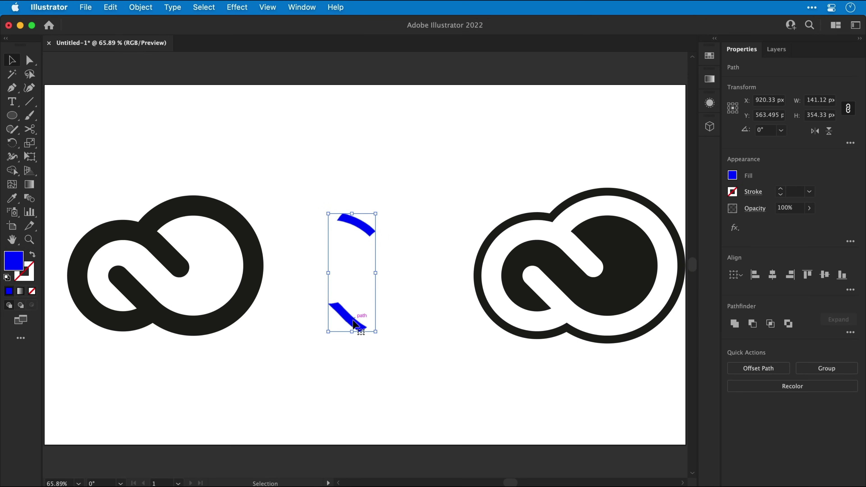
double_click(14, 261)
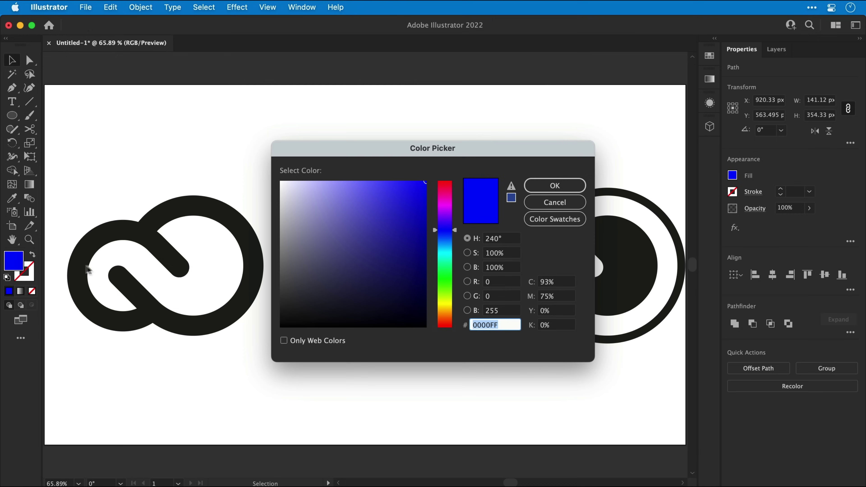
left_click_drag(286, 271, 280, 329)
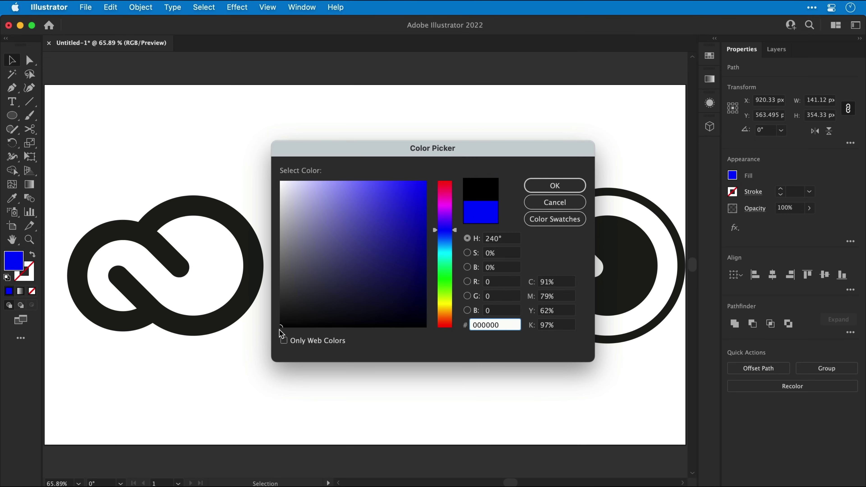
key("Return")
key("shift+Right")
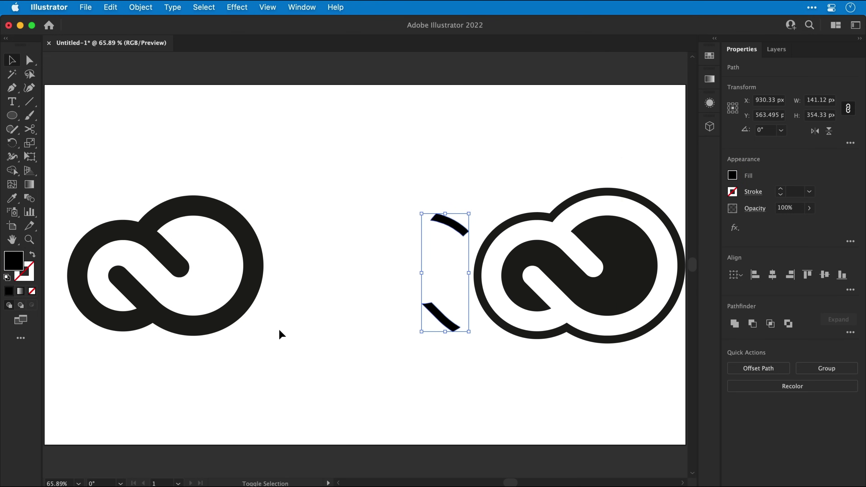
key("shift+Right")
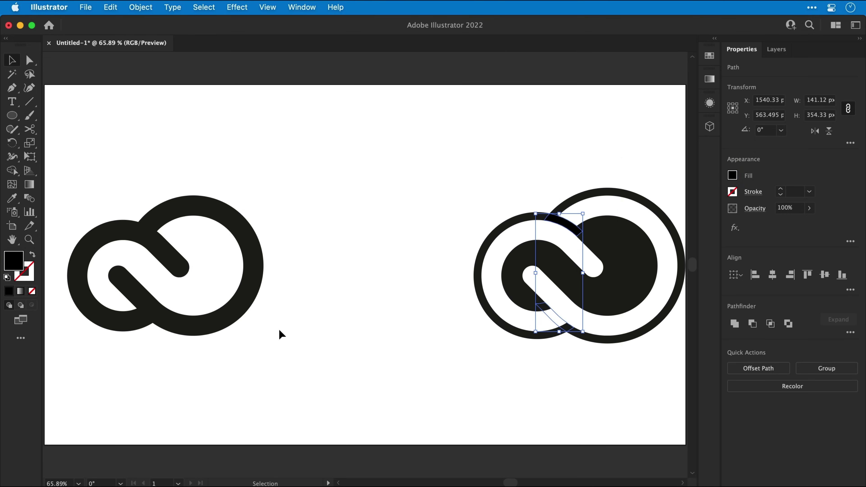
Step: Bring the black strips to the front of the right logo and deselect them
left_click(140, 7)
mouse_move(141, 41)
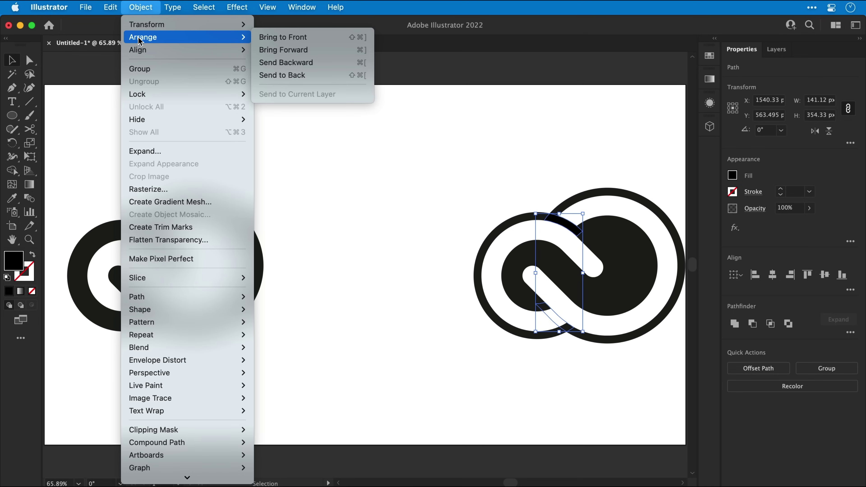
left_click(278, 37)
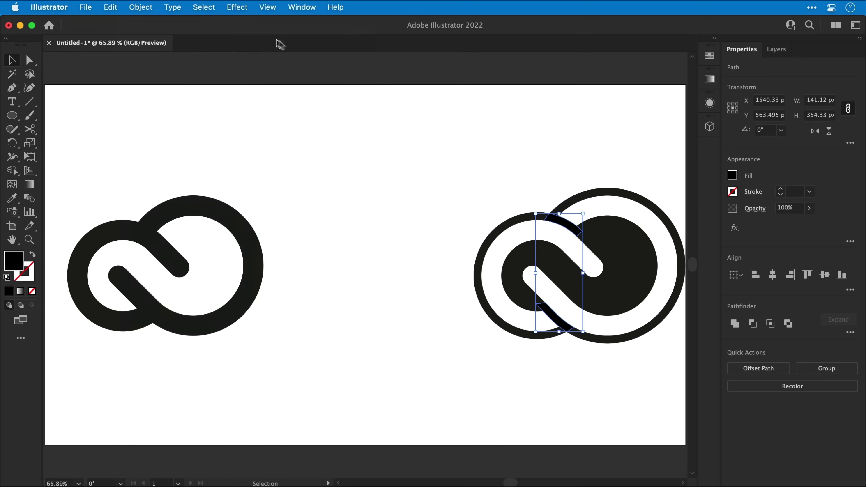
left_click(377, 131)
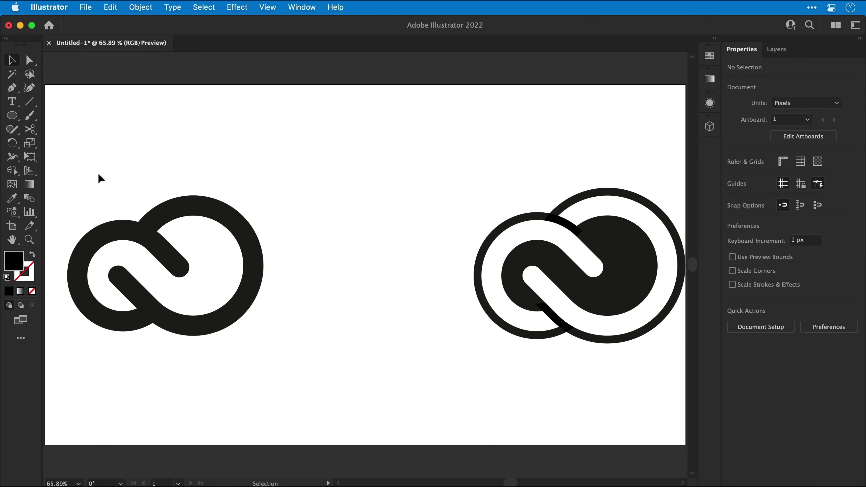
Step: Delete the left logo and move the remaining outlined logo horizontally to the artboard's centre, at about X 968 px
left_click_drag(99, 174, 289, 363)
key("Delete")
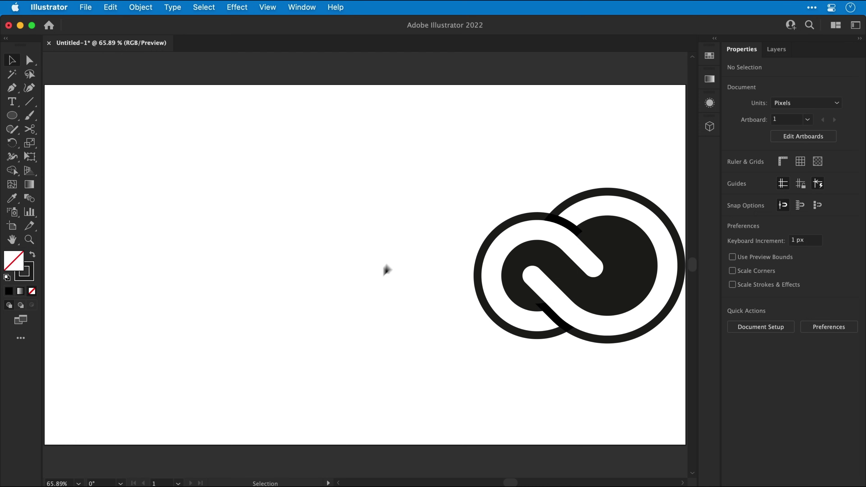
left_click_drag(477, 178, 662, 360)
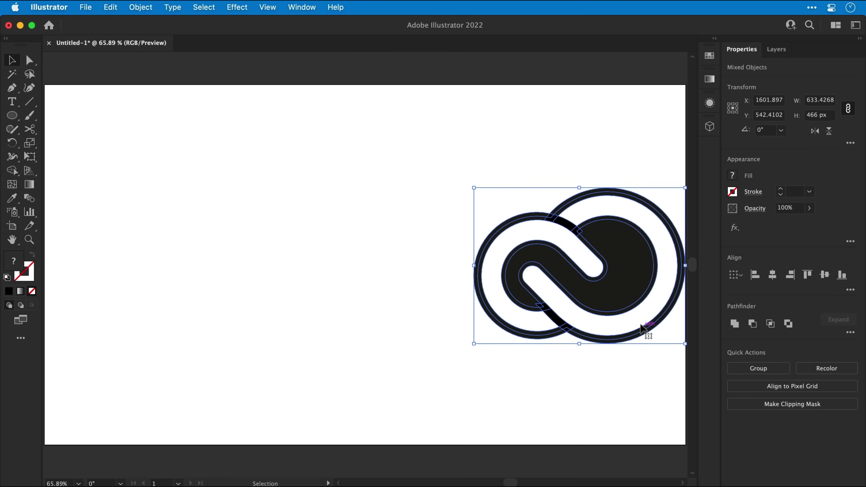
left_click_drag(634, 309, 422, 311)
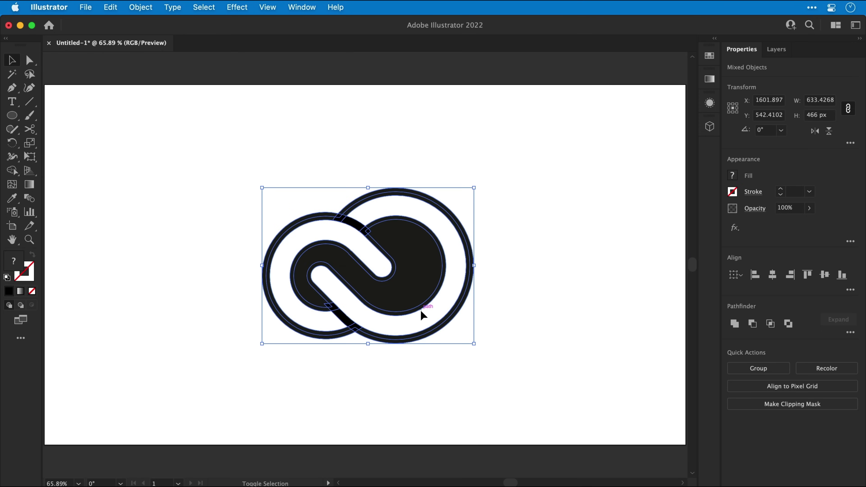
Step: In outline view, merge the logo's overlapping fragments with the Shape Builder into one outer silhouette and two clean inner bands
key("a")
key("super+y")
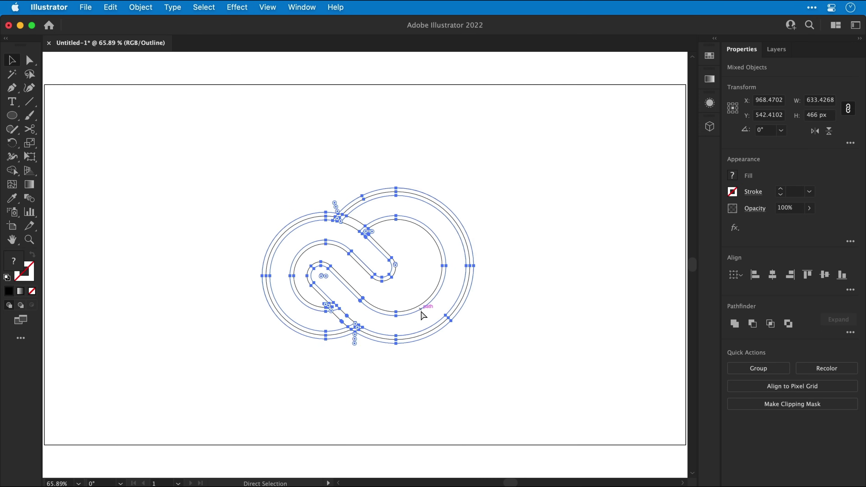
key("super+equal")
key("super+equal")
key("super+equal")
key("v")
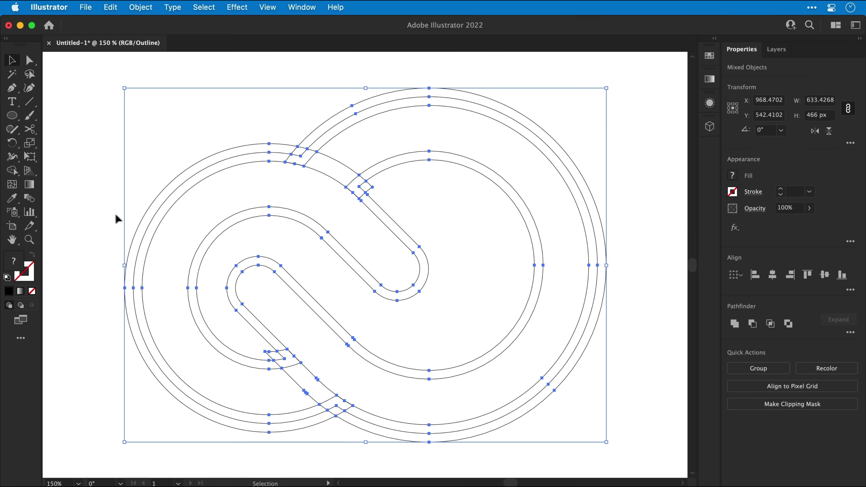
left_click(14, 173)
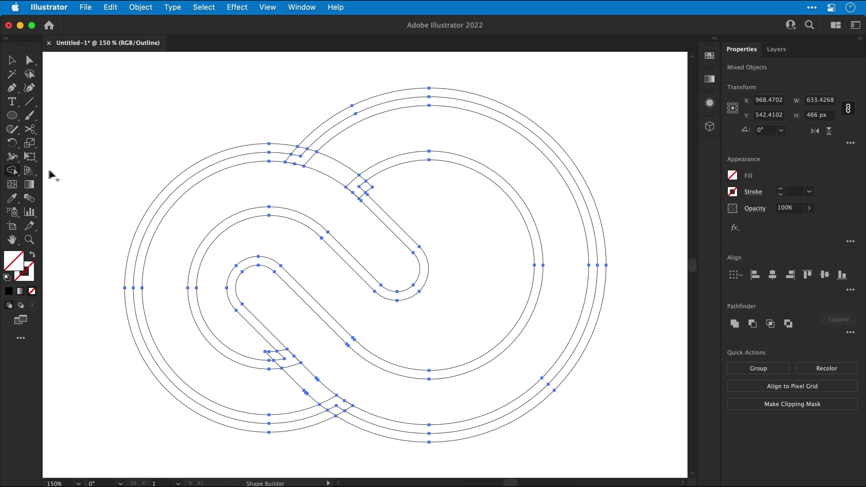
mouse_move(230, 154)
left_mouse_down()
mouse_move(305, 153)
mouse_move(368, 194)
mouse_move(377, 178)
mouse_move(391, 323)
mouse_move(273, 246)
mouse_move(225, 261)
left_mouse_up()
left_click_drag(270, 352, 285, 362)
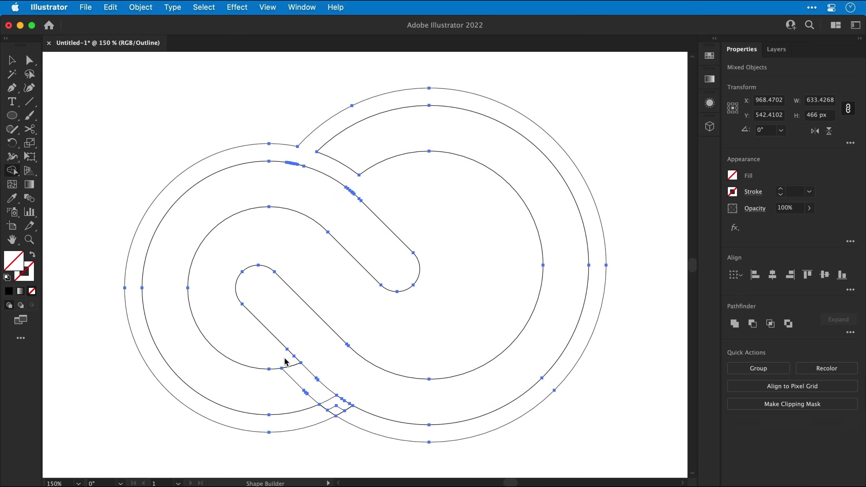
left_click_drag(354, 415, 259, 345)
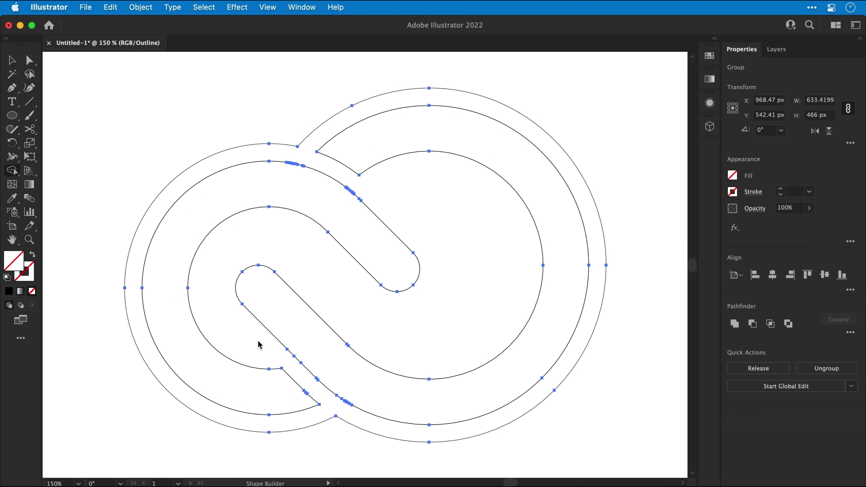
Step: Return to preview and fill the whole merged logo with red, FF0000
key("v")
key("super+y")
left_click(258, 344)
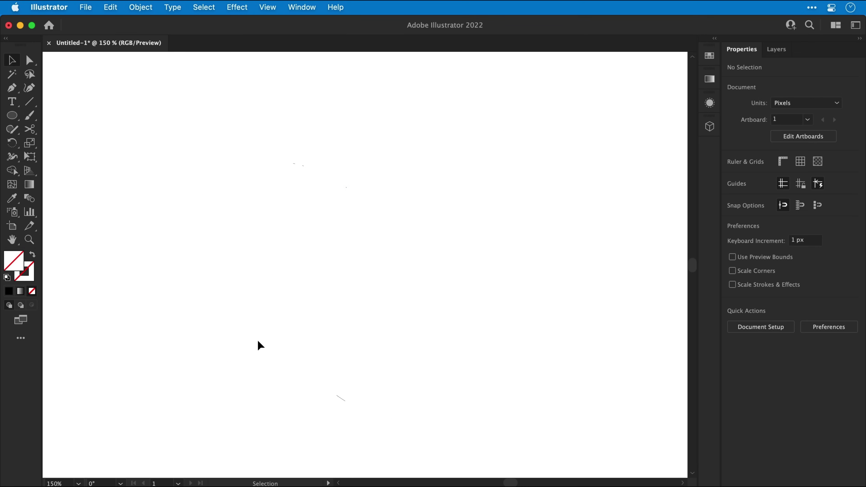
left_click(226, 359)
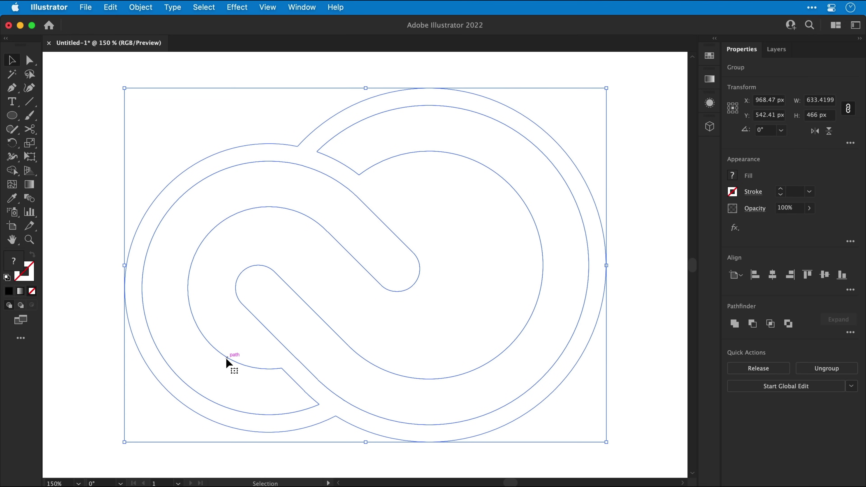
double_click(22, 266)
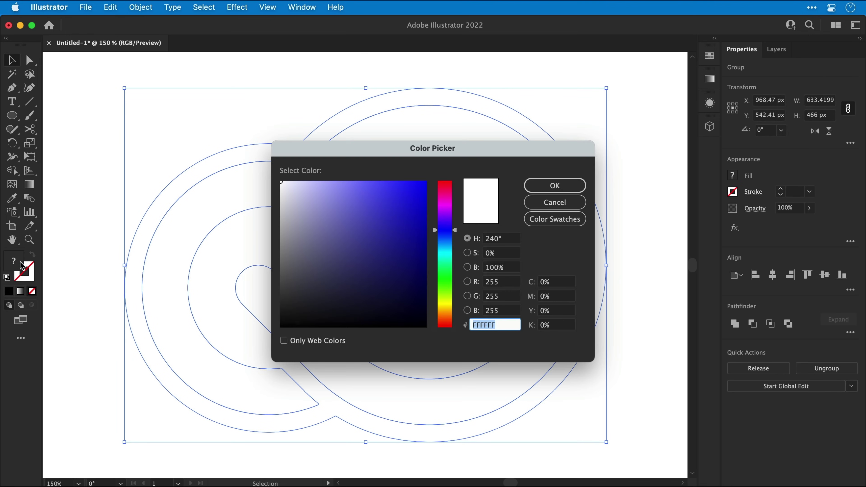
mouse_move(389, 203)
left_mouse_down()
mouse_move(457, 164)
mouse_move(454, 119)
left_mouse_up()
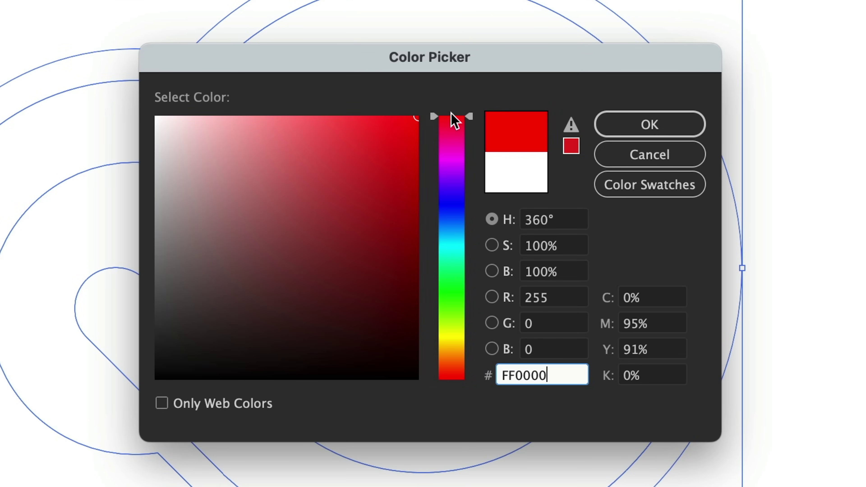
key("Return")
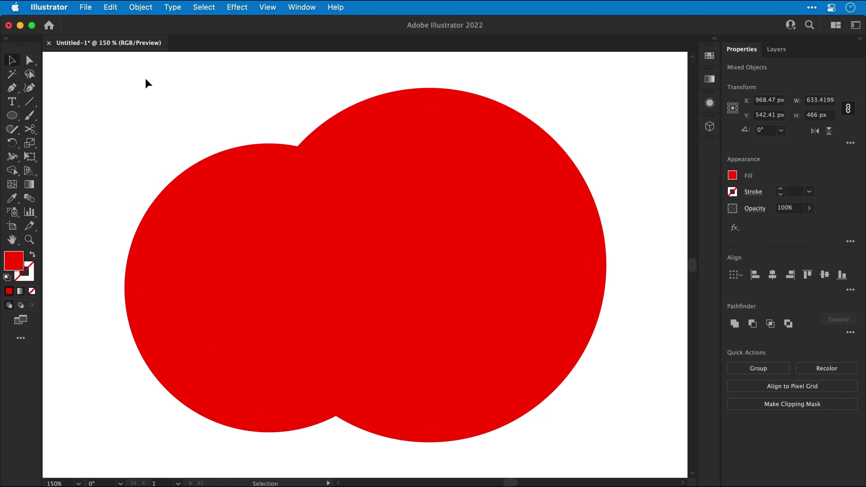
left_click(146, 77)
Step: Fill the two interlocking inner bands with white, FFFFFF
left_click(242, 172)
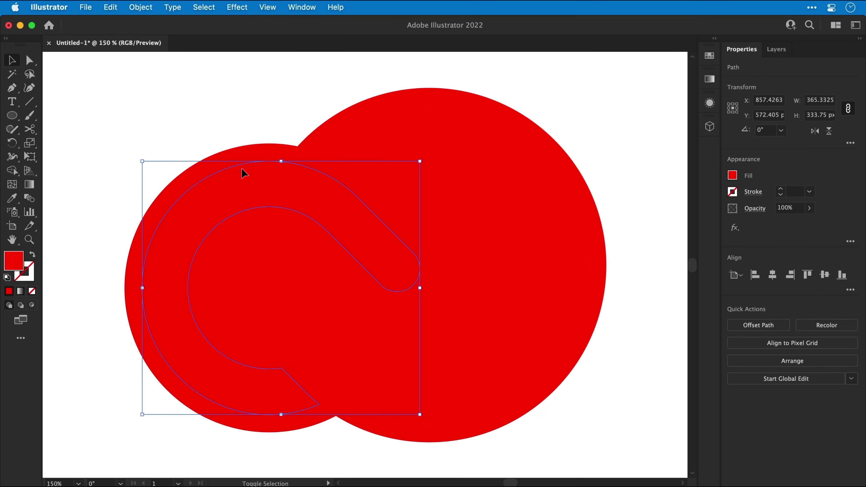
left_click(342, 144, "shift")
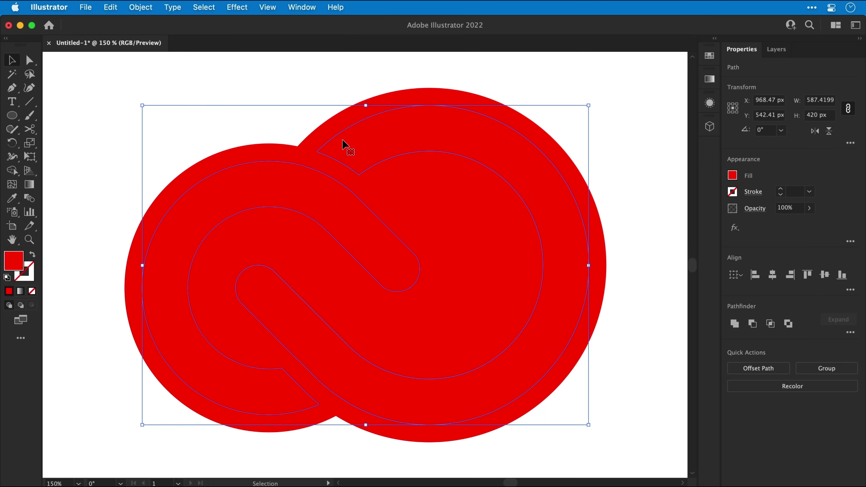
double_click(21, 265)
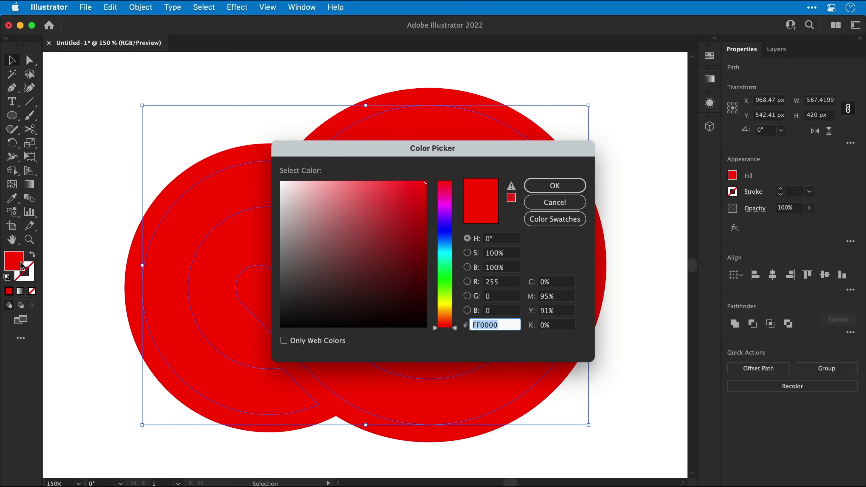
left_click_drag(300, 196, 278, 178)
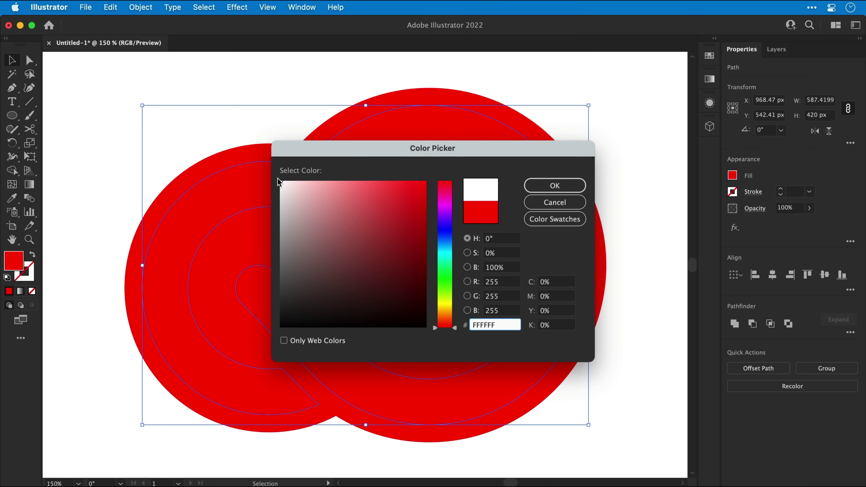
key("Return")
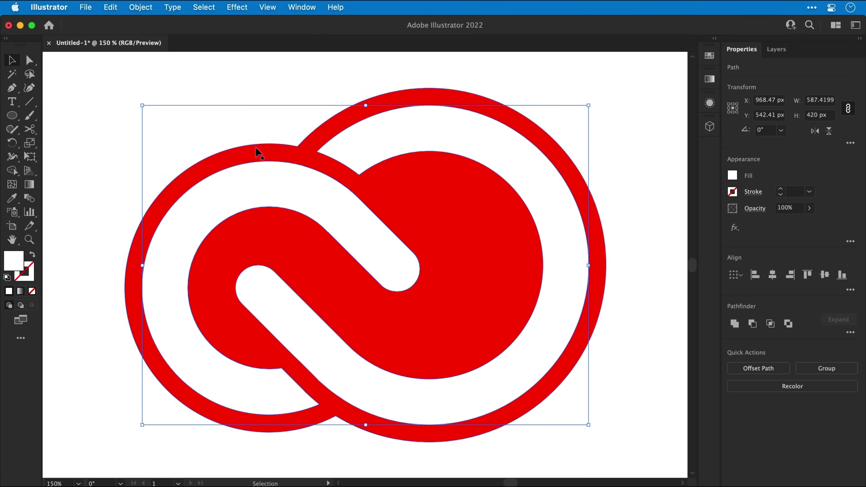
Step: Make a compound path from the two white bands and subtract it from the red silhouette with Minus Front
left_click(152, 11)
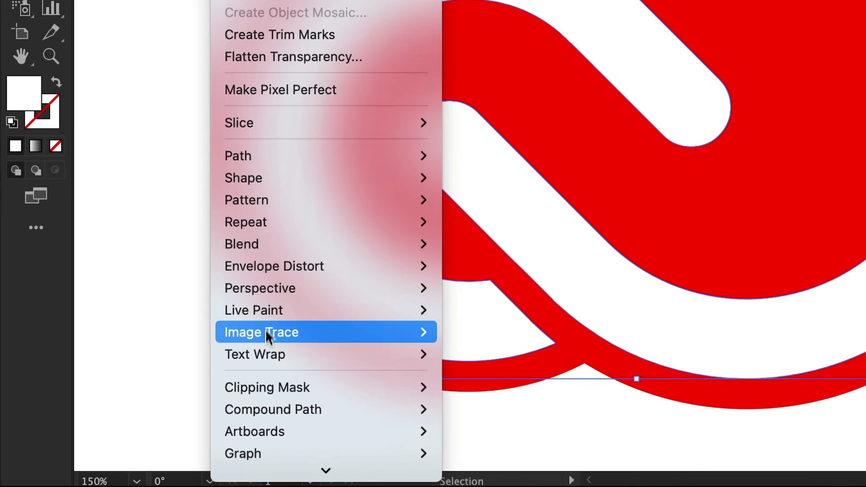
mouse_move(187, 442)
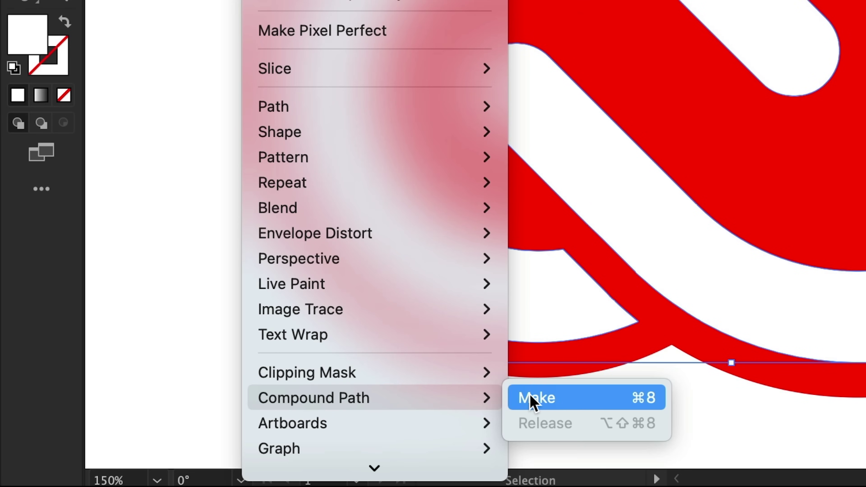
left_click(532, 403)
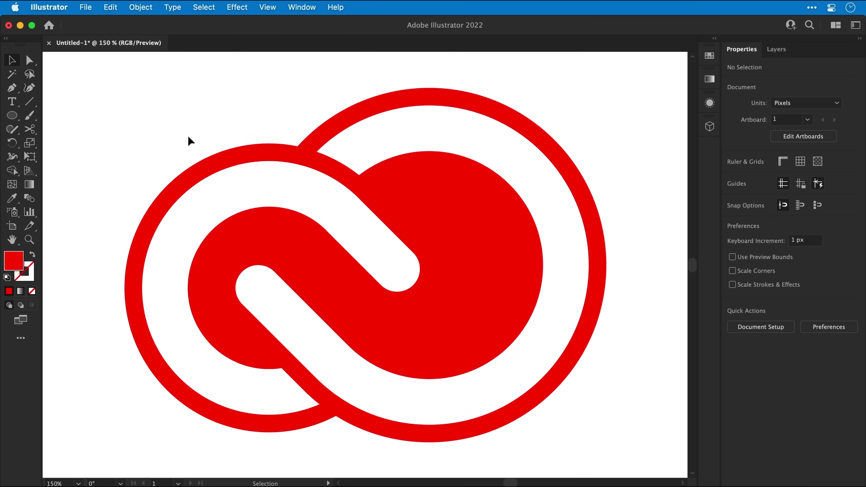
left_click_drag(189, 136, 264, 220)
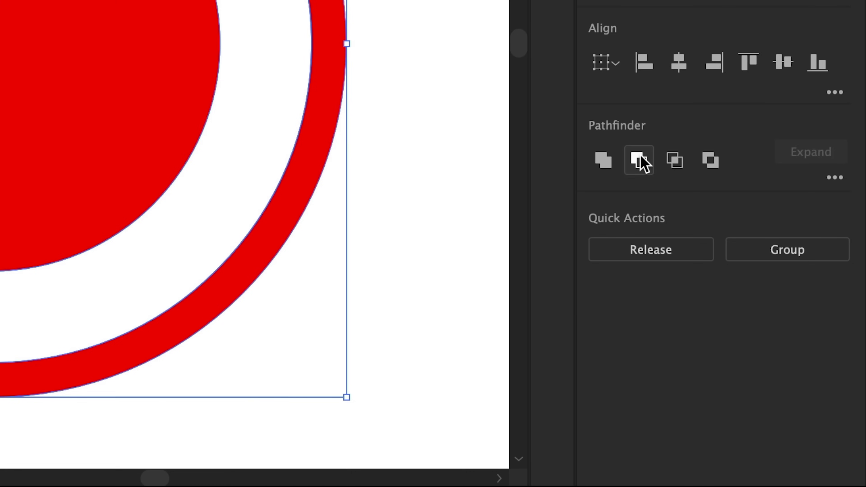
left_click(643, 163)
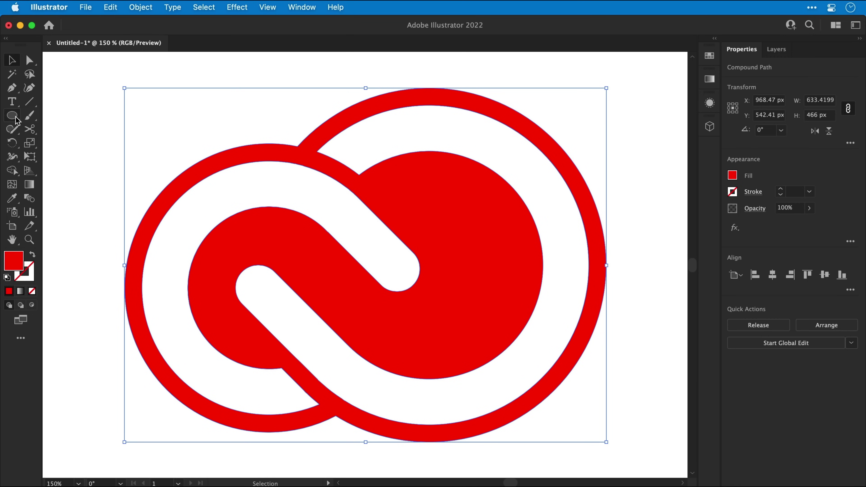
Step: Draw an ellipse about 488 × 337 px over the logo, fill it yellow and move it around behind the logo to test the cut-outs
key("l")
left_click_drag(92, 117, 463, 374)
key("v")
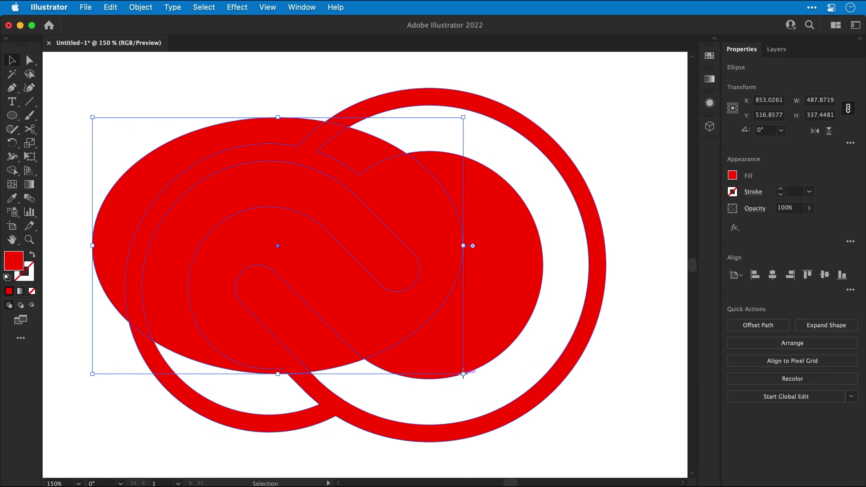
double_click(19, 265)
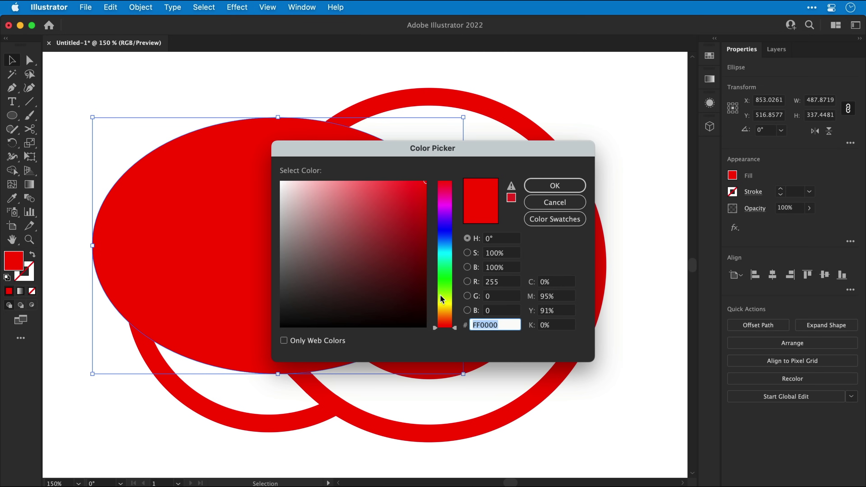
left_click_drag(443, 318, 445, 306)
key("Return")
key("super+shift+bracketleft")
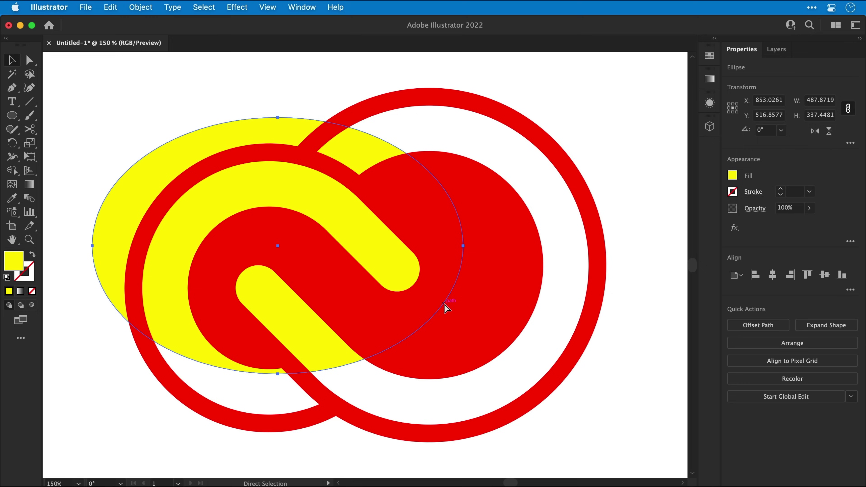
left_click_drag(134, 239, 260, 242)
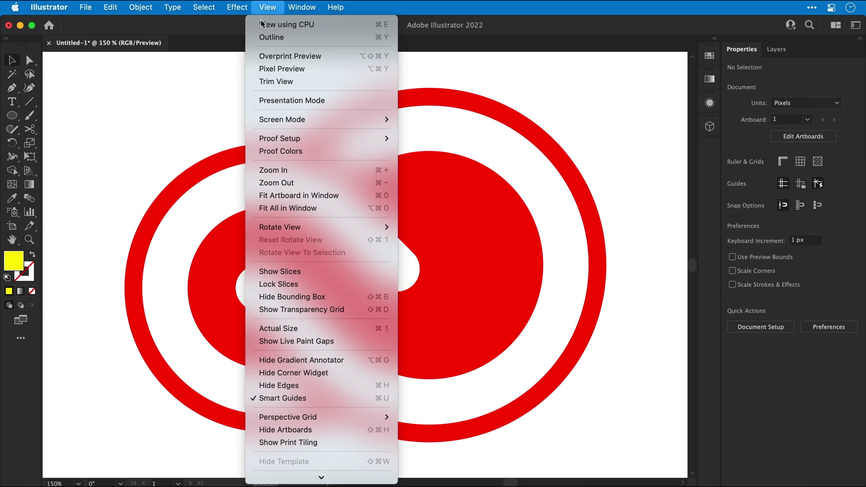
Step: Show the rulers and place a horizontal guide along the logo's bottom edge
scroll(271, 477, "down", 5)
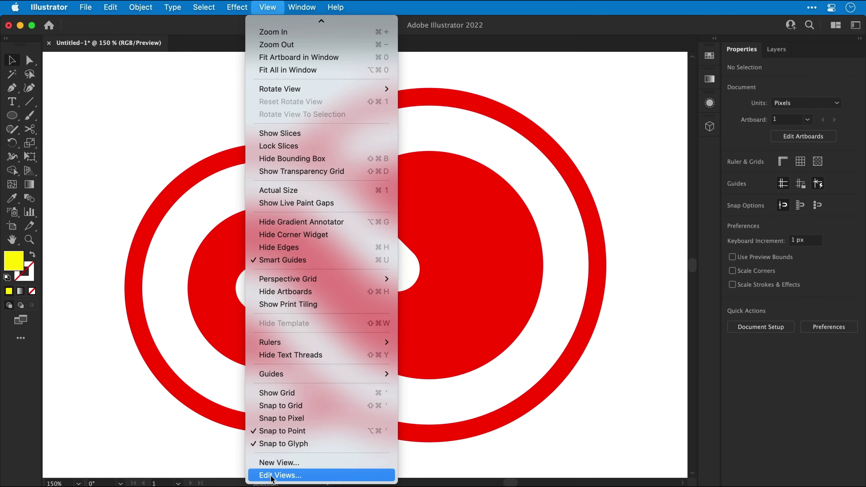
mouse_move(292, 349)
left_click(425, 342)
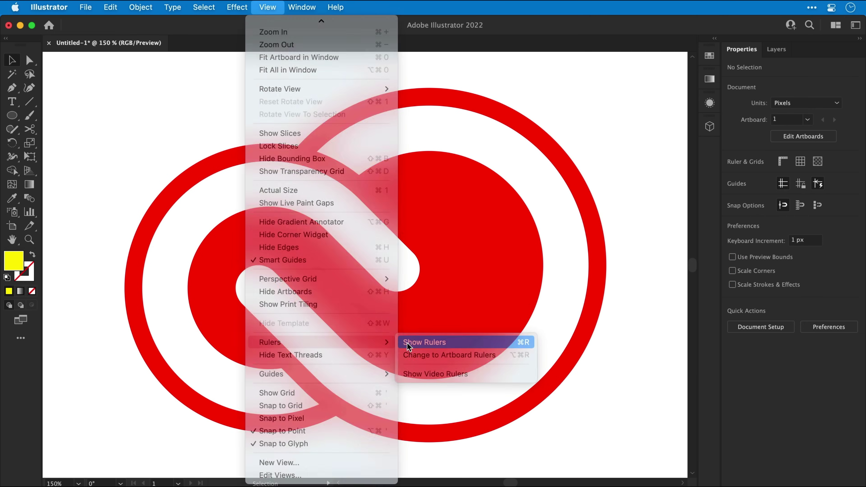
left_click_drag(291, 56, 286, 443)
Step: Rotate the logo about 3.4° so both circles rest on the guide, and hide the rulers and guides
left_click(324, 403)
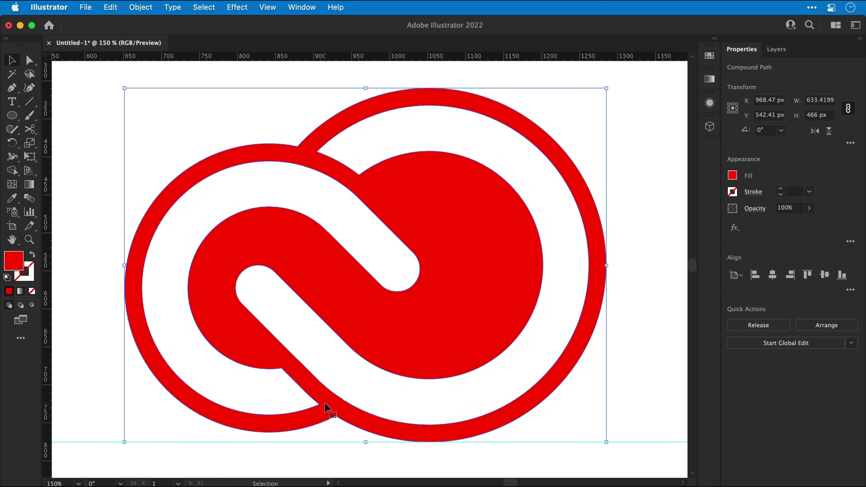
left_click_drag(610, 445, 622, 431)
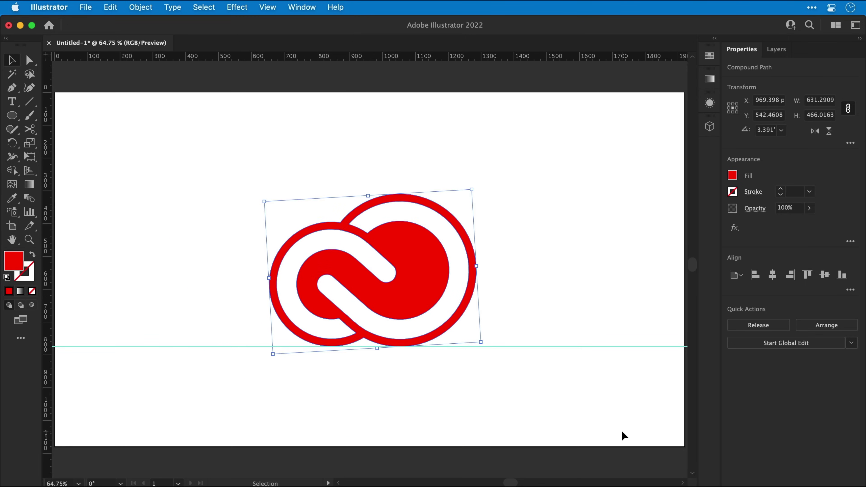
left_click(622, 431)
key("super+r")
key("super+semicolon")
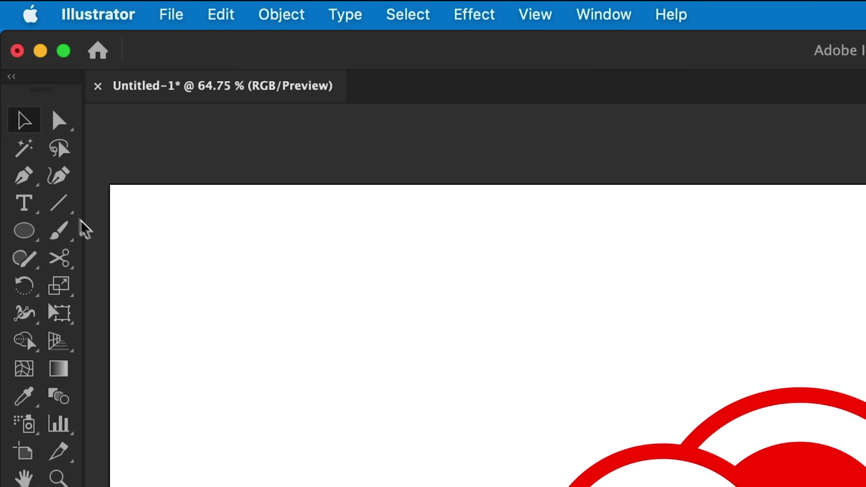
Step: Draw a closed triangular red shape with the Pen tool to fill the notch between the logo's two lowest points
left_click(33, 176)
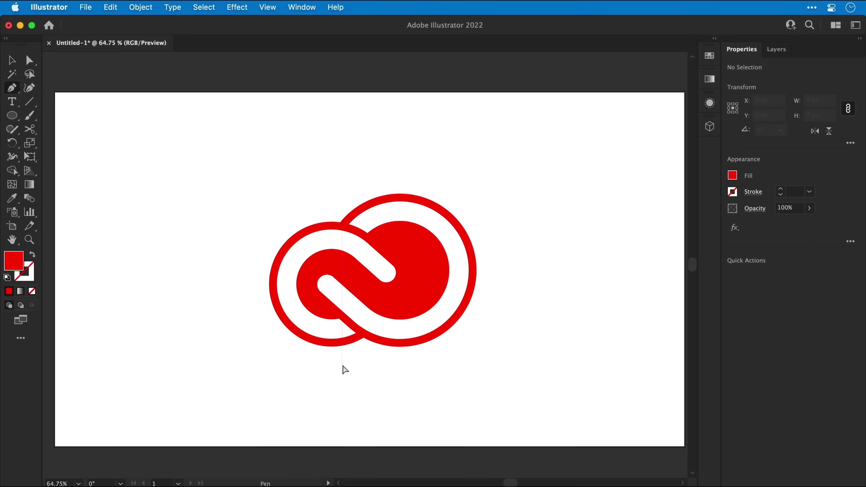
key("super+equal")
key("super+equal")
key("super+equal")
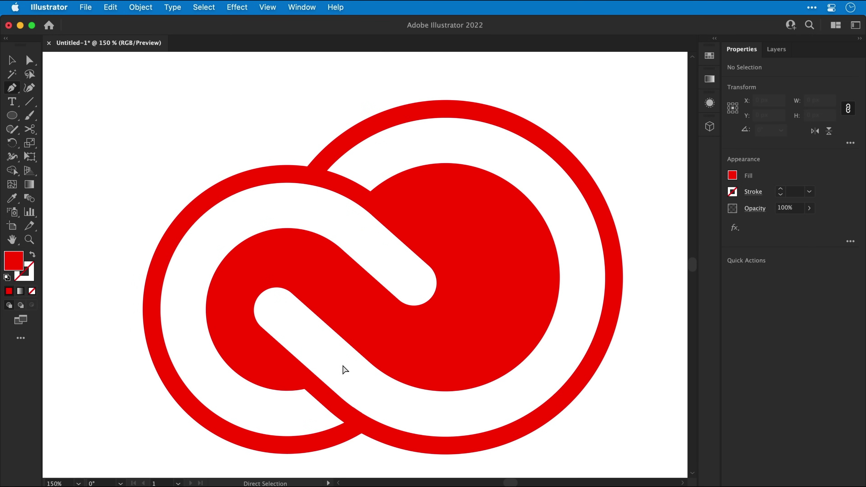
left_click_drag(343, 367, 334, 295)
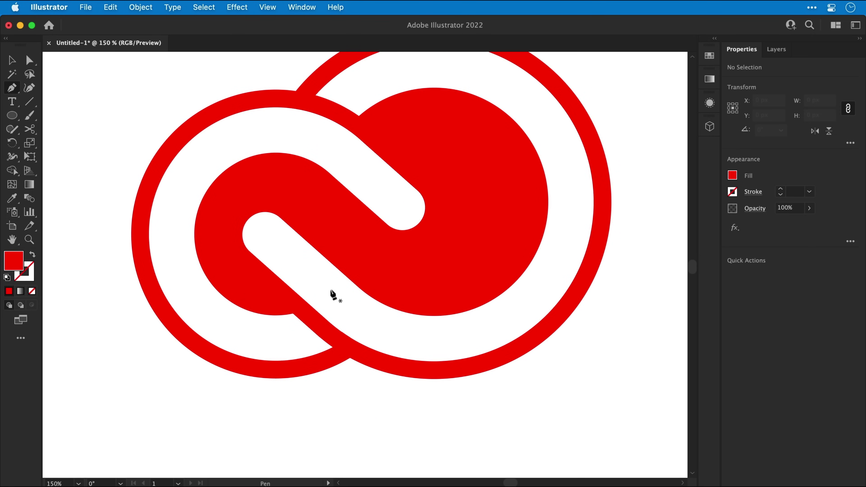
left_click(278, 378)
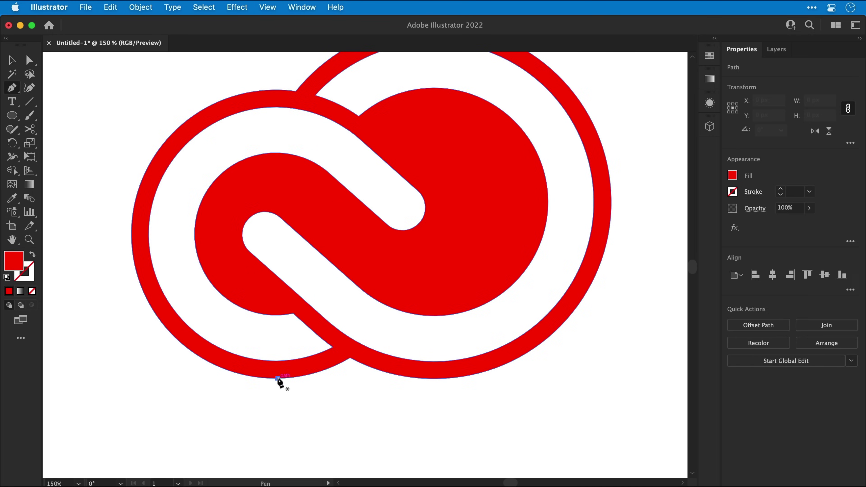
left_click(434, 379)
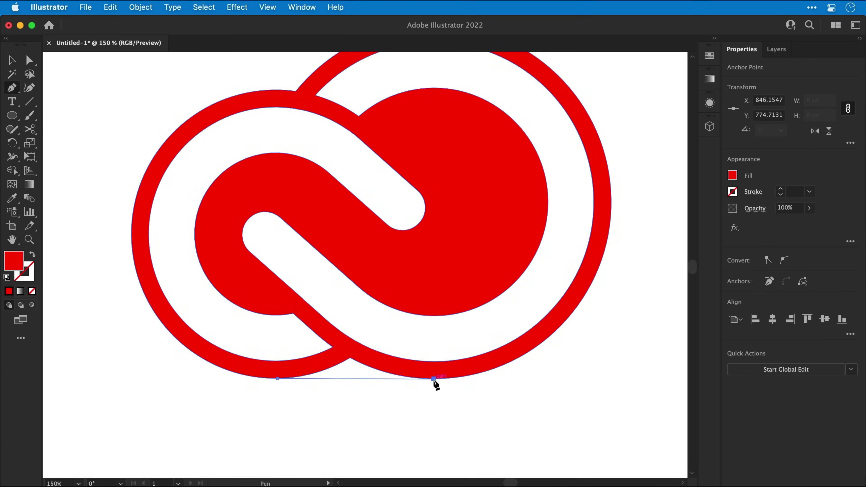
left_click(352, 351)
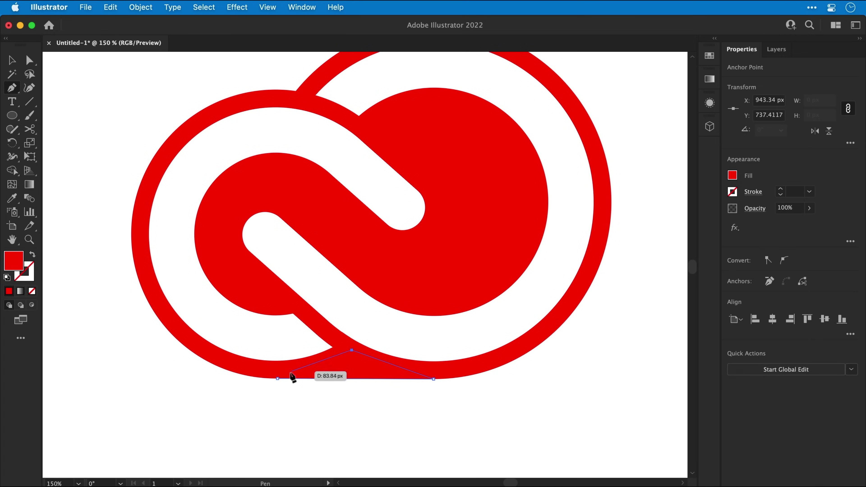
left_click(278, 378)
Step: Unite the triangular filler with the red logo so its underside becomes flat
key("v")
left_click_drag(278, 396, 347, 352)
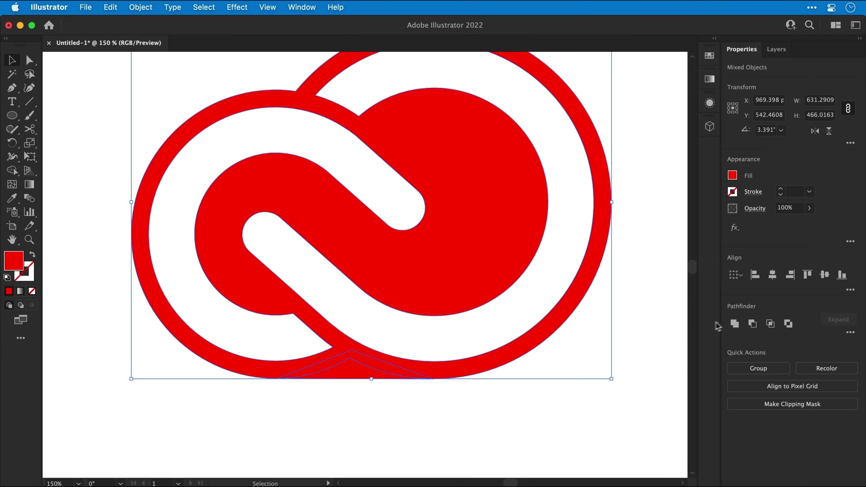
left_click(735, 324)
left_click(650, 326)
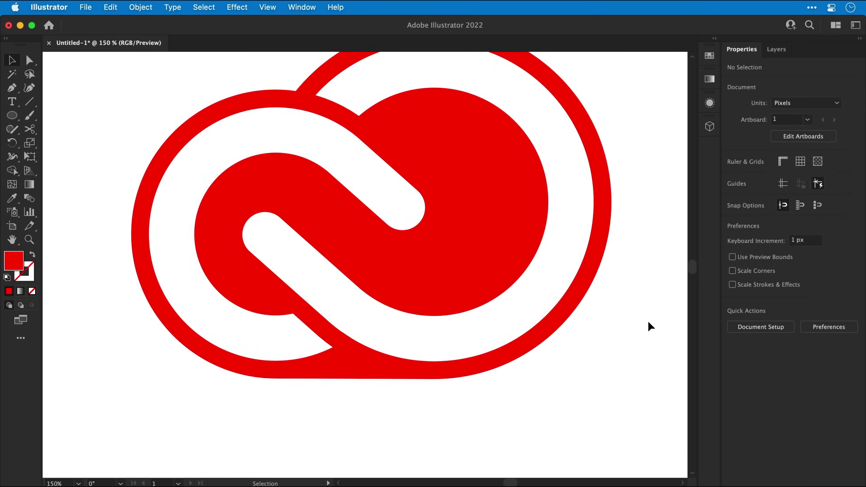
Step: Switch to Outline mode and delete the two tiny stray path fragments near the circles' upper overlap
key("super+0")
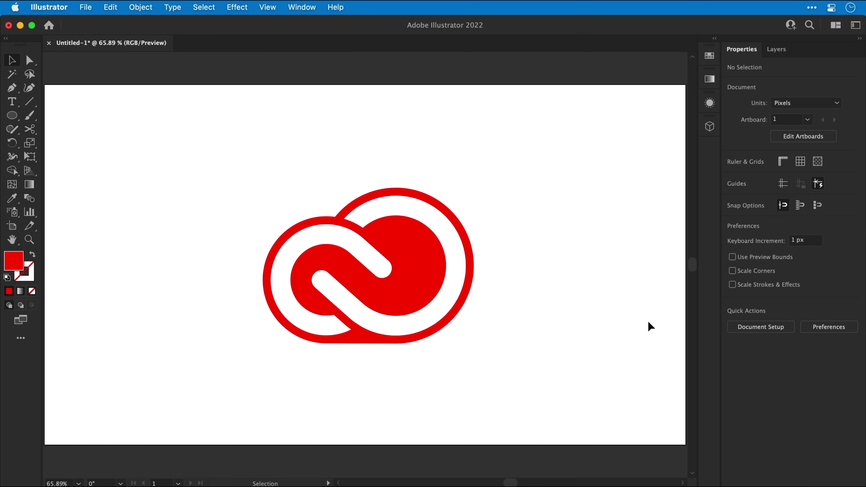
key("super+y")
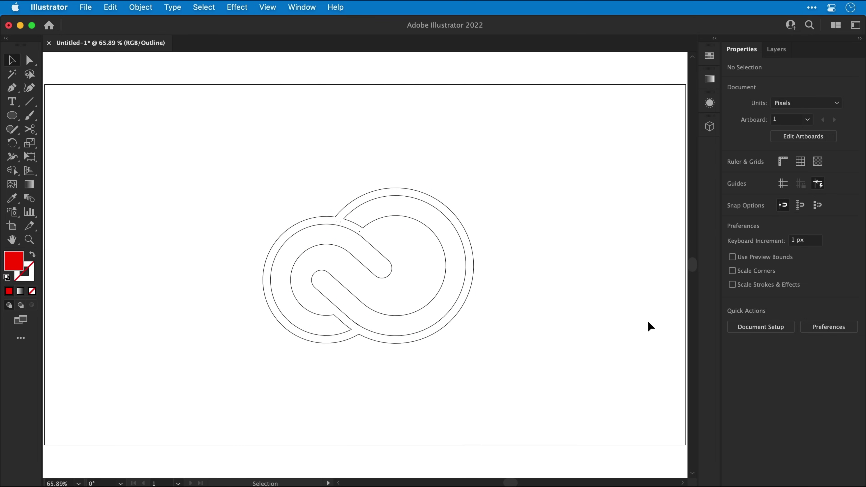
key("a")
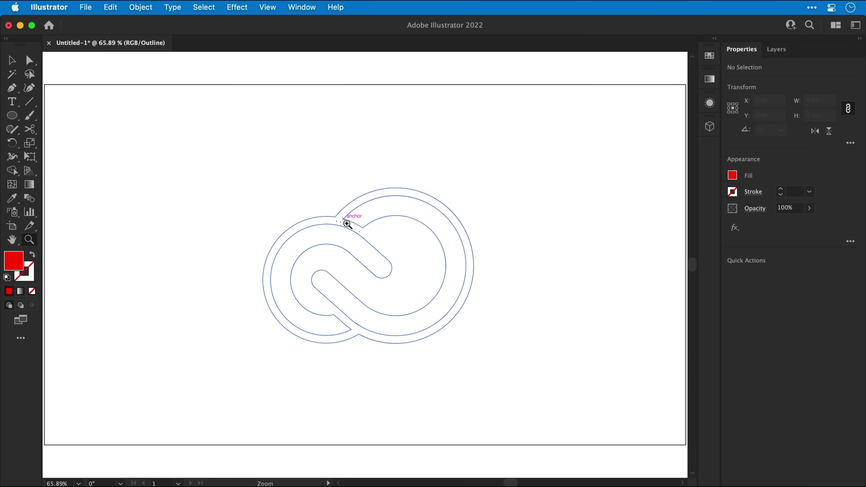
left_click_drag(349, 223, 582, 319)
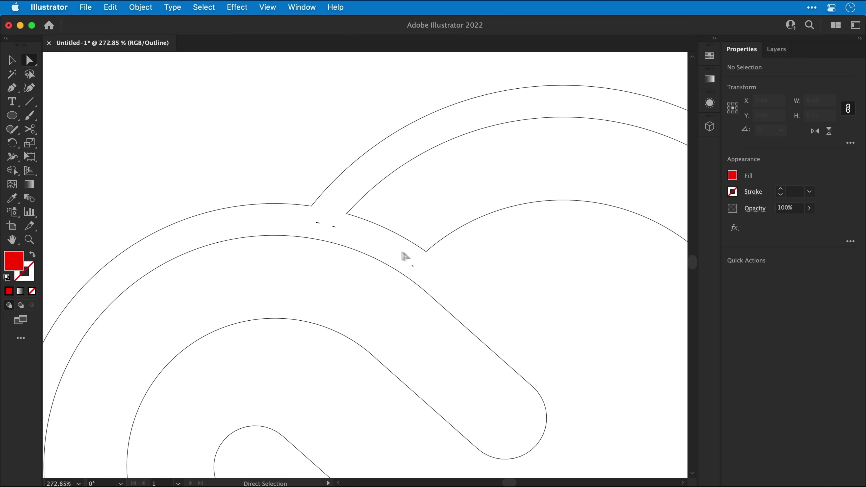
left_click_drag(342, 237, 340, 234)
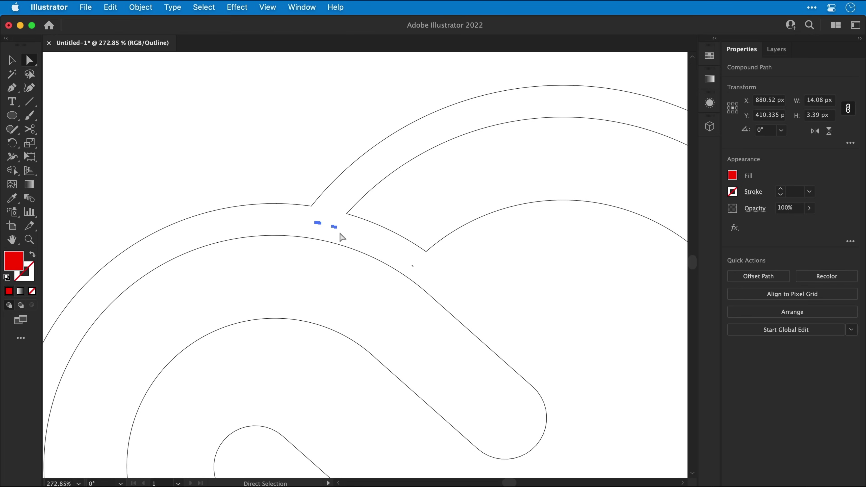
key("Delete")
Step: Examine the thin stray slivers along the band edge at the circles' lower overlap and their anchor points
key("z")
scroll(376, 272, "down", 9)
scroll(375, 273, "right", 4)
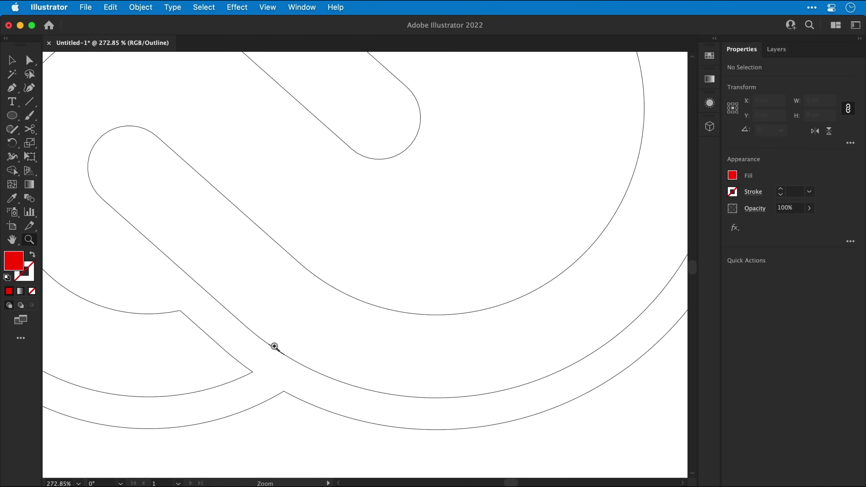
left_click_drag(274, 348, 548, 394)
left_click_drag(322, 376, 460, 400)
key("a")
left_click(427, 414)
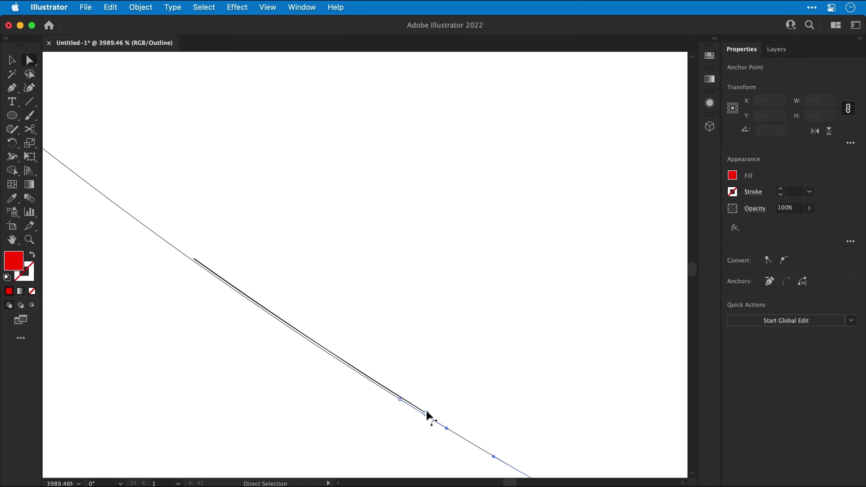
left_click(420, 388)
left_click(401, 399)
left_click(423, 382)
Step: Delete all segments of the thin stray slivers beside the lower band edge, keeping the edge path itself
key("super+space")
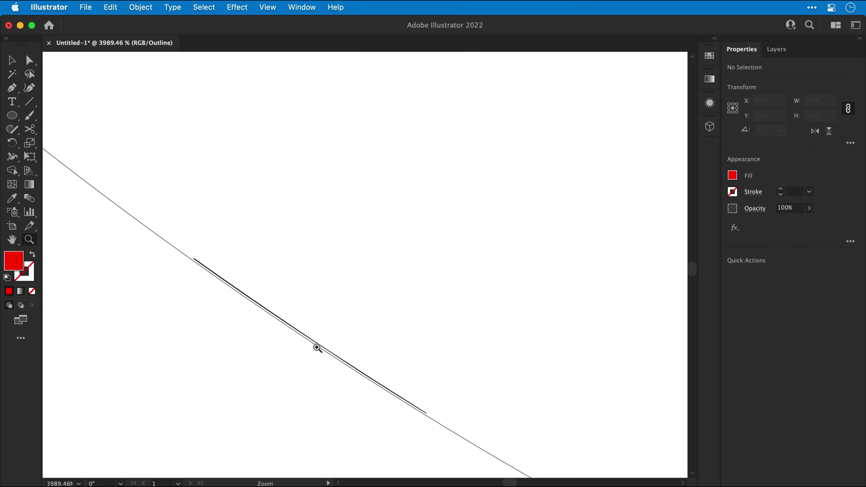
left_click_drag(319, 349, 584, 407)
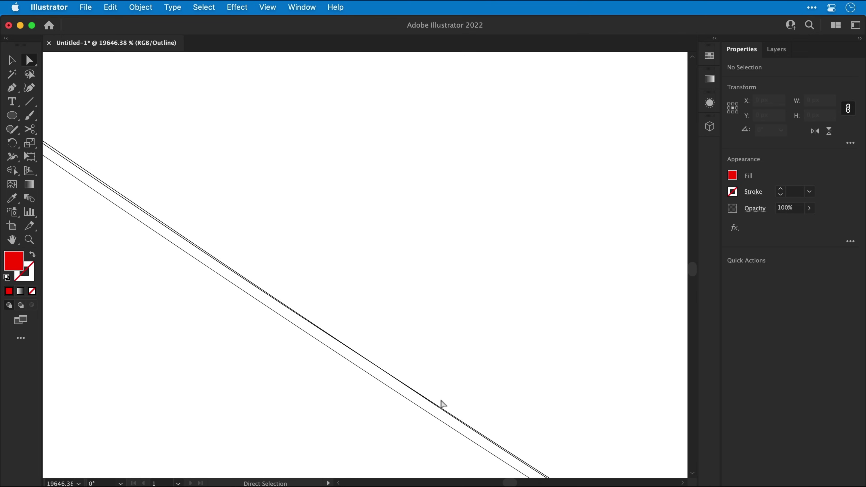
left_click(430, 401)
key("Delete")
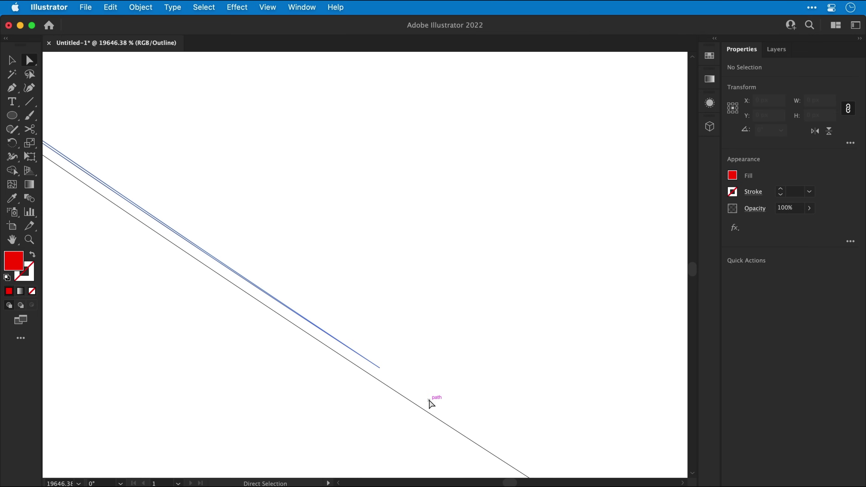
key("super+shift+a")
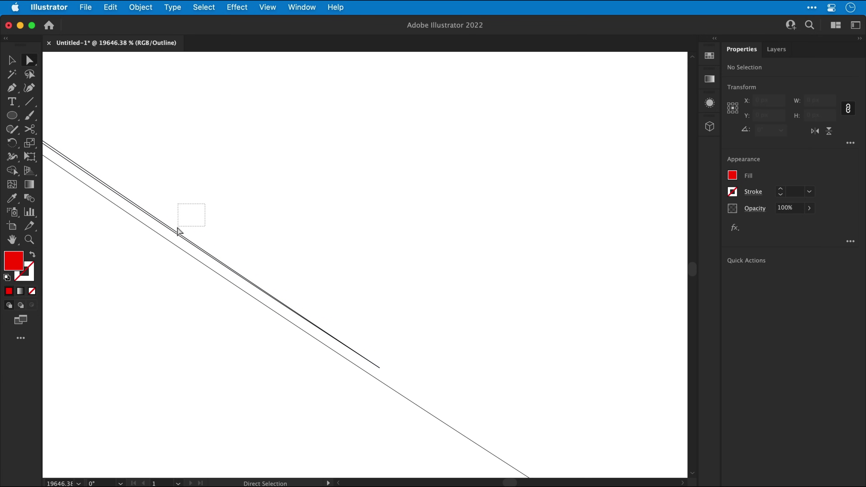
left_click_drag(170, 236, 169, 234)
key("Delete")
key("super+shift+a")
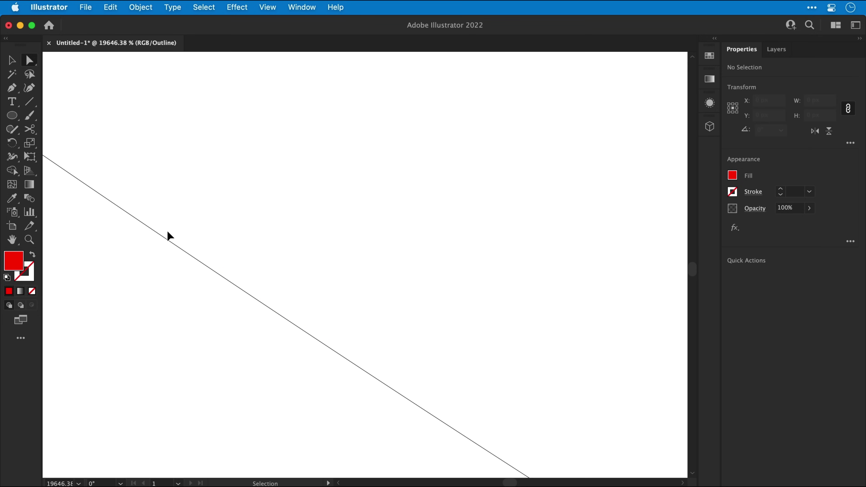
Step: Return to Preview mode with the whole artboard in view and the Selection tool active
key("super+y")
key("super+0")
key("v")
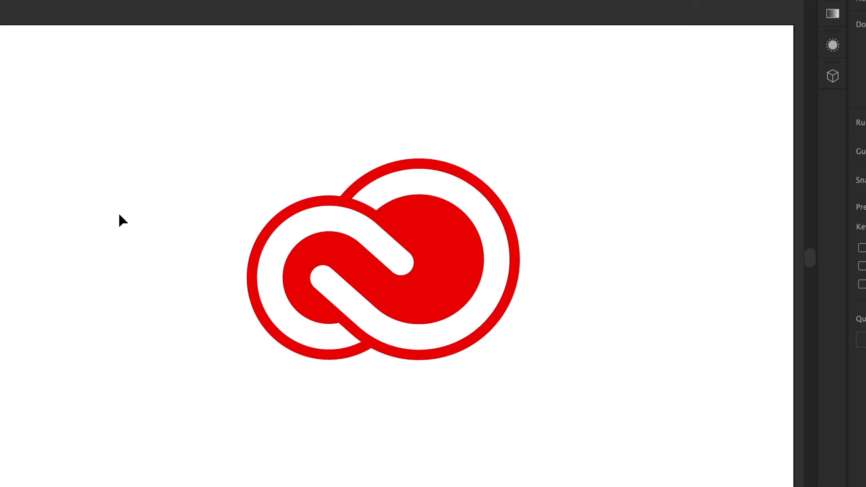